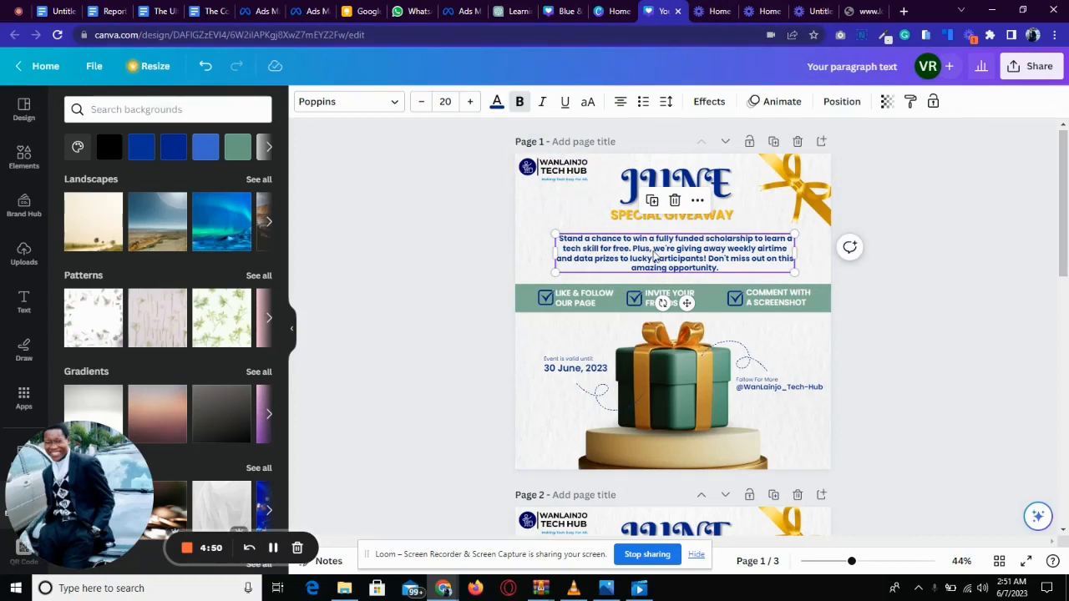
Browse the font list for the selected paragraph text.
{"action": "left_click", "coordinate": [390, 109]}
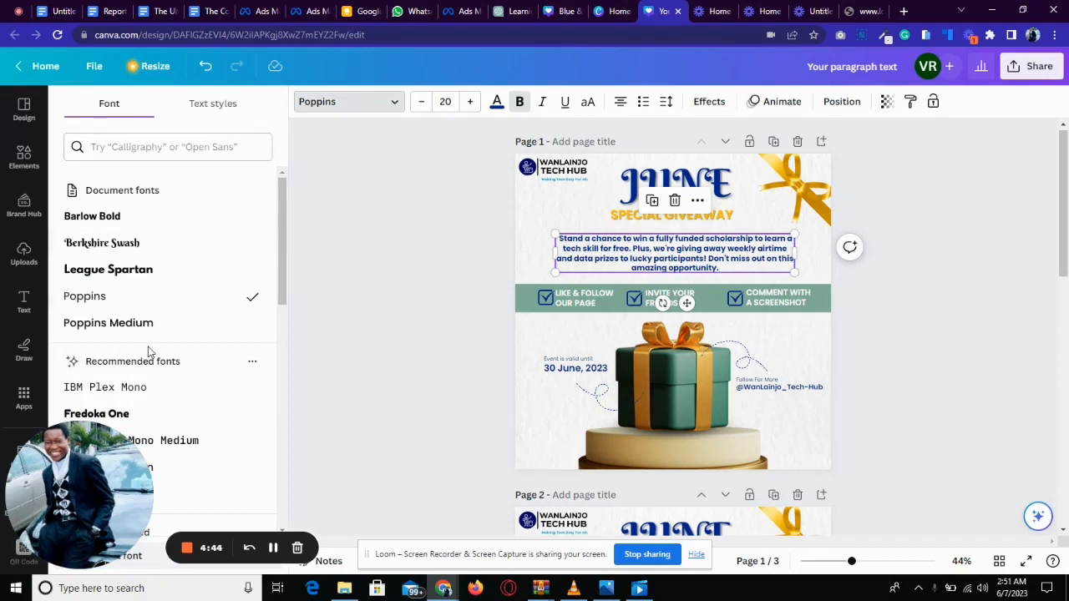
{"action": "left_click_drag", "start_coordinate": [98, 472], "coordinate": [372, 431]}
{"action": "left_click_drag", "start_coordinate": [282, 274], "coordinate": [279, 581]}
{"action": "left_click_drag", "start_coordinate": [330, 495], "coordinate": [393, 488]}
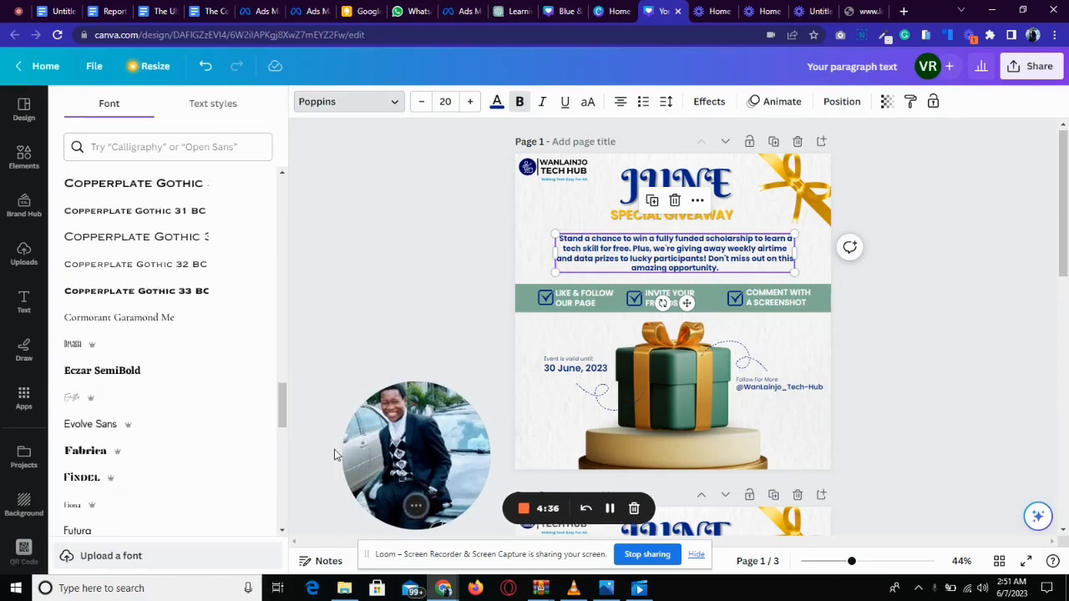
{"action": "scroll", "coordinate": [283, 434], "scroll_direction": "down", "scroll_amount": 1}
{"action": "scroll", "coordinate": [282, 481], "scroll_direction": "down", "scroll_amount": 15}
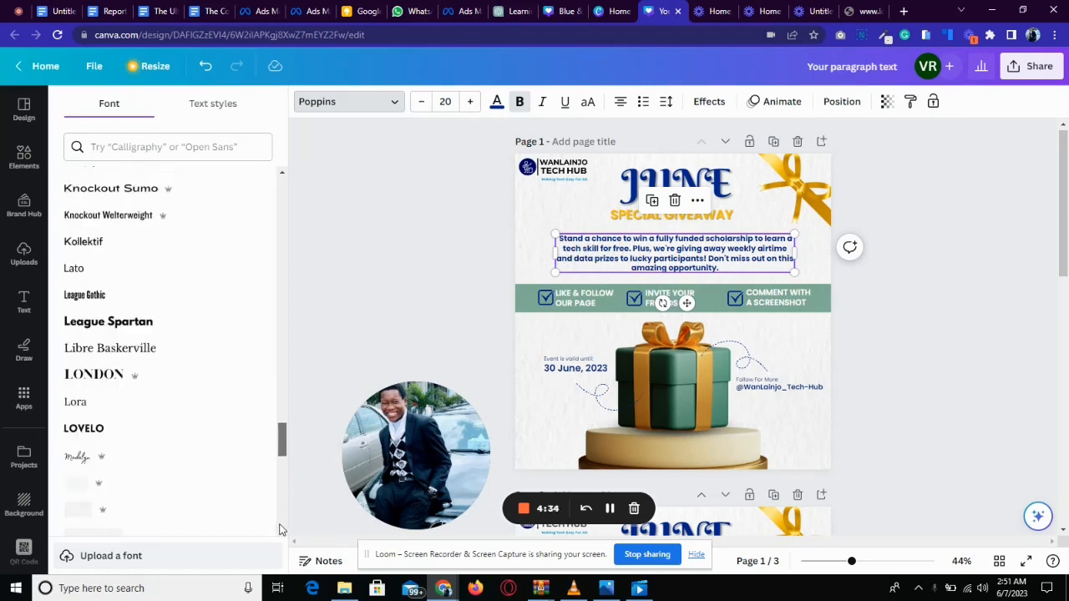
{"action": "scroll", "coordinate": [285, 568], "scroll_direction": "down", "scroll_amount": 8}
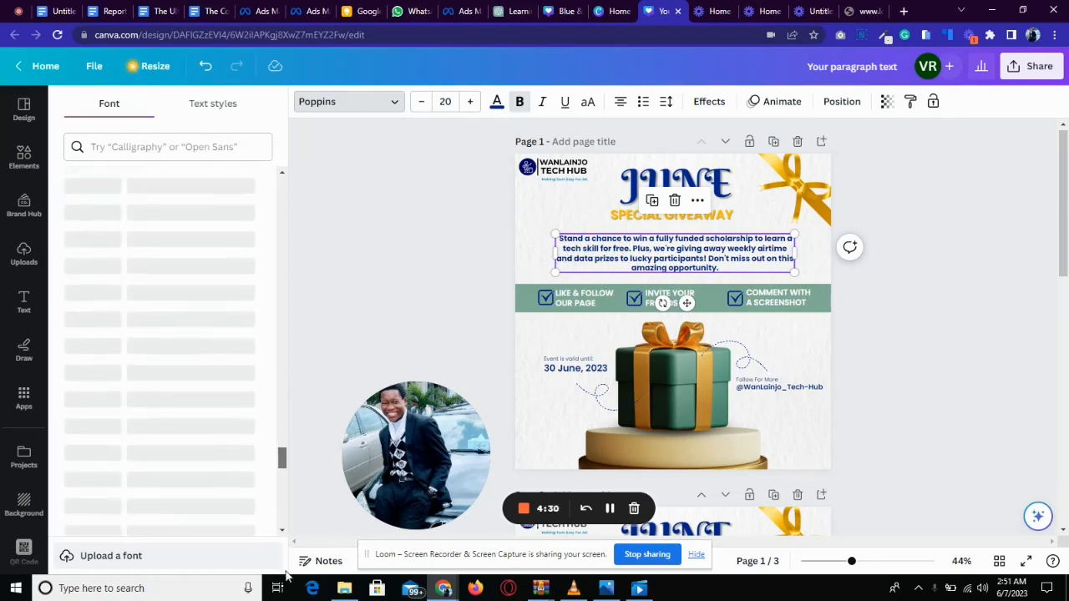
{"action": "scroll", "coordinate": [284, 570], "scroll_direction": "down", "scroll_amount": 2}
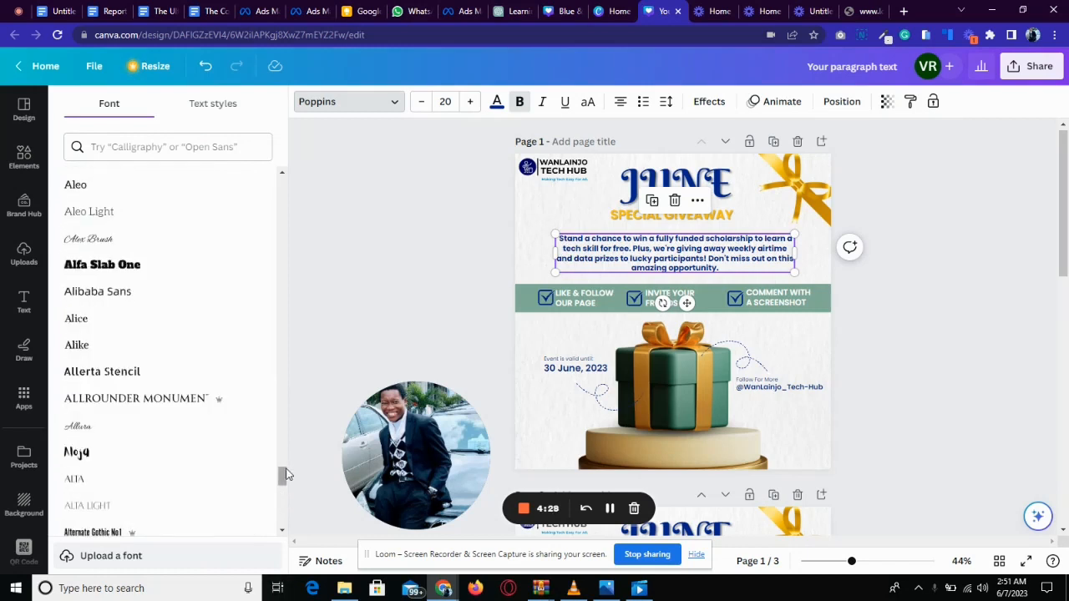
{"action": "scroll", "coordinate": [291, 501], "scroll_direction": "down", "scroll_amount": 4}
{"action": "scroll", "coordinate": [290, 522], "scroll_direction": "down", "scroll_amount": 4}
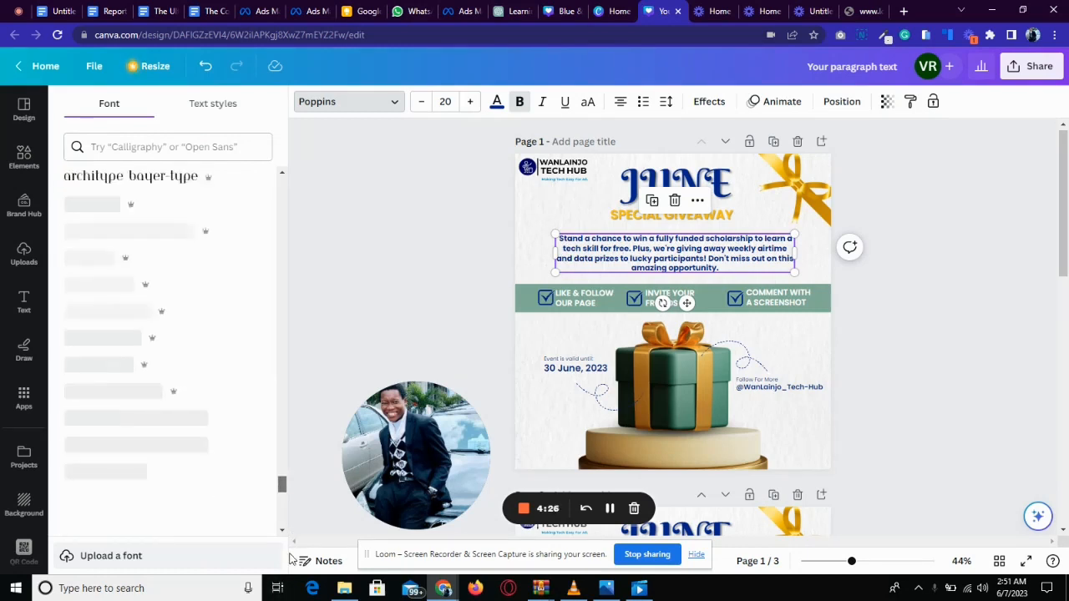
{"action": "scroll", "coordinate": [288, 522], "scroll_direction": "down", "scroll_amount": 5}
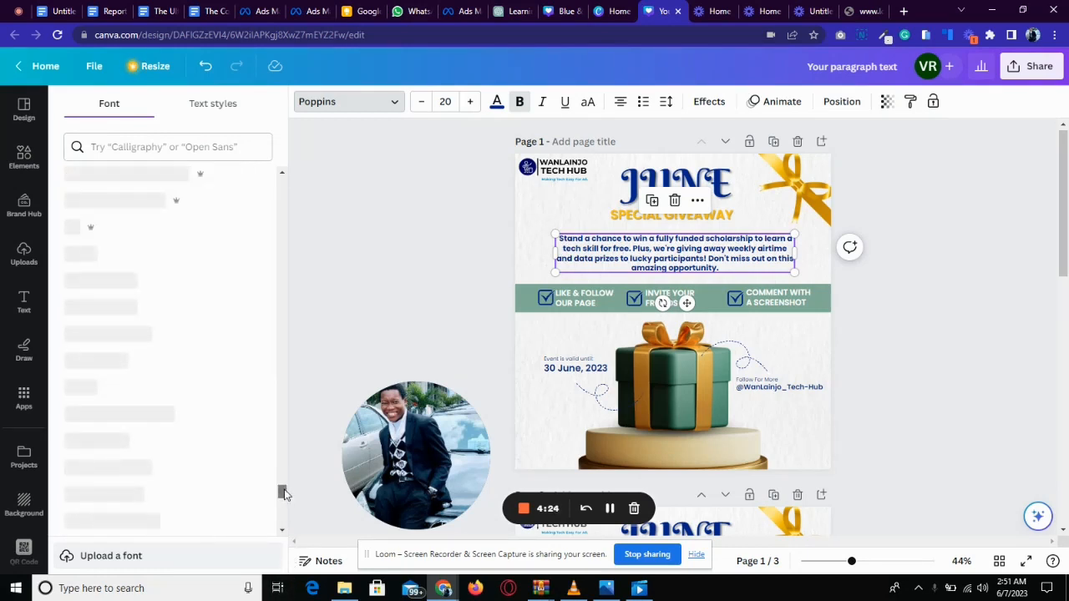
{"action": "scroll", "coordinate": [287, 534], "scroll_direction": "down", "scroll_amount": 3}
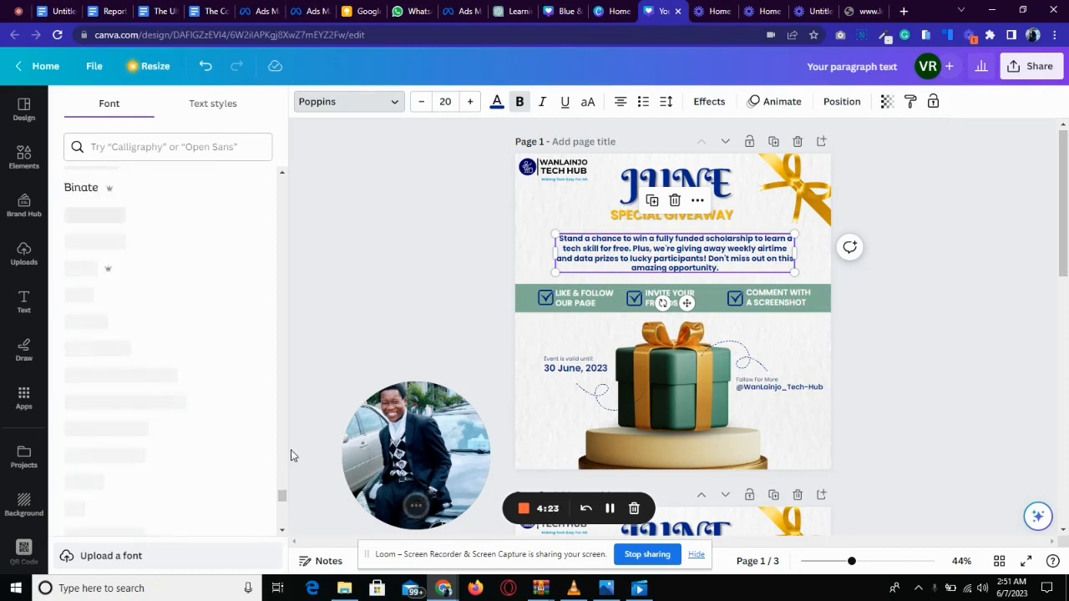
{"action": "left_click_drag", "start_coordinate": [284, 496], "coordinate": [257, 182]}
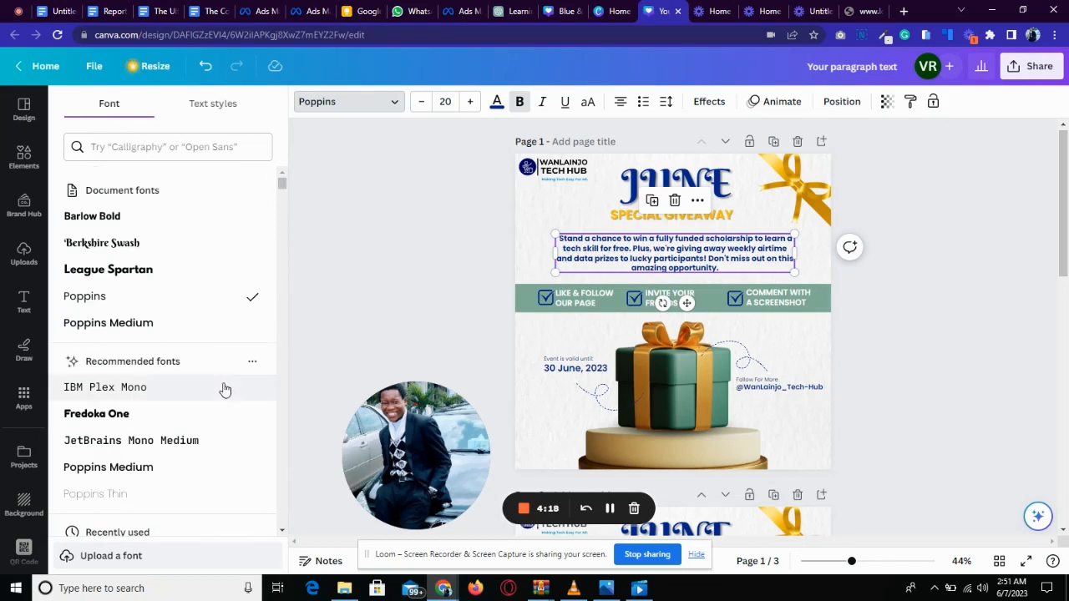
{"action": "left_click_drag", "start_coordinate": [355, 454], "coordinate": [74, 468]}
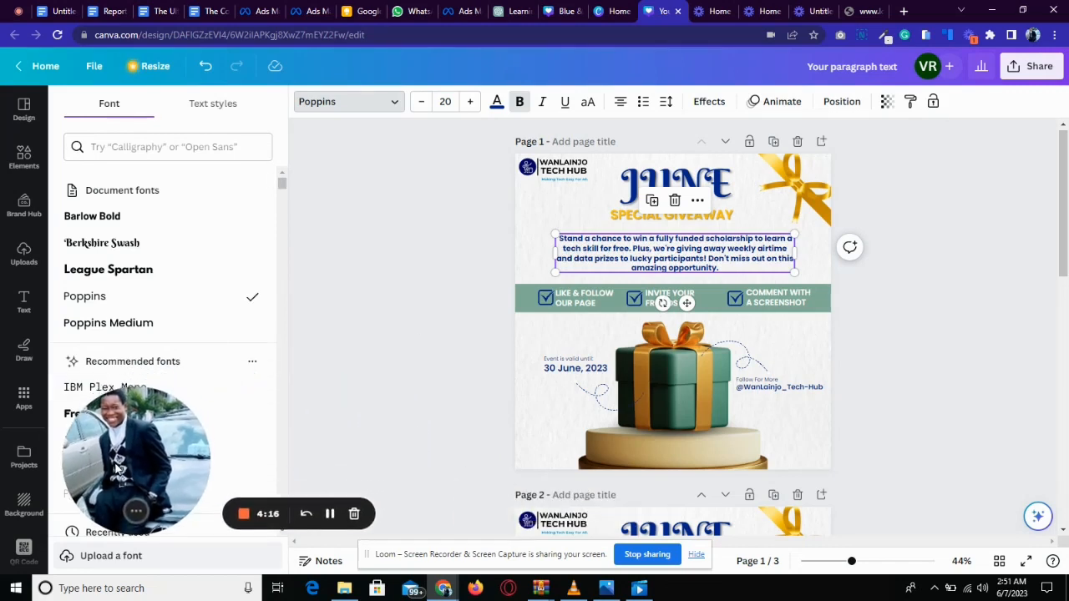
Try the Poppins Medium font on the paragraph text and undo it.
{"action": "left_click", "coordinate": [150, 324]}
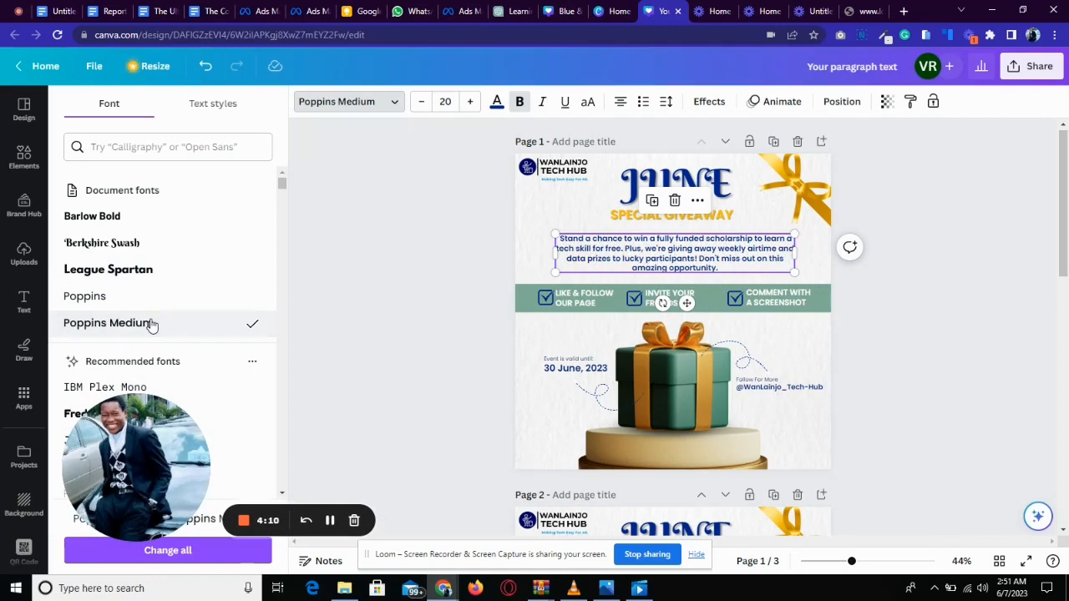
{"action": "key", "text": "ctrl+z"}
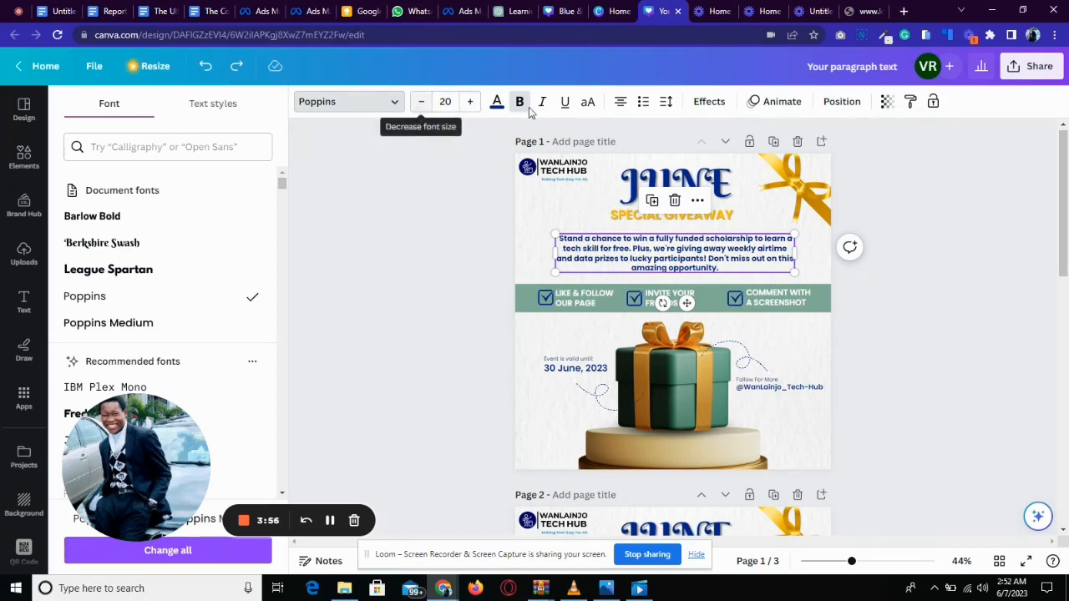
{"action": "left_click", "coordinate": [449, 101]}
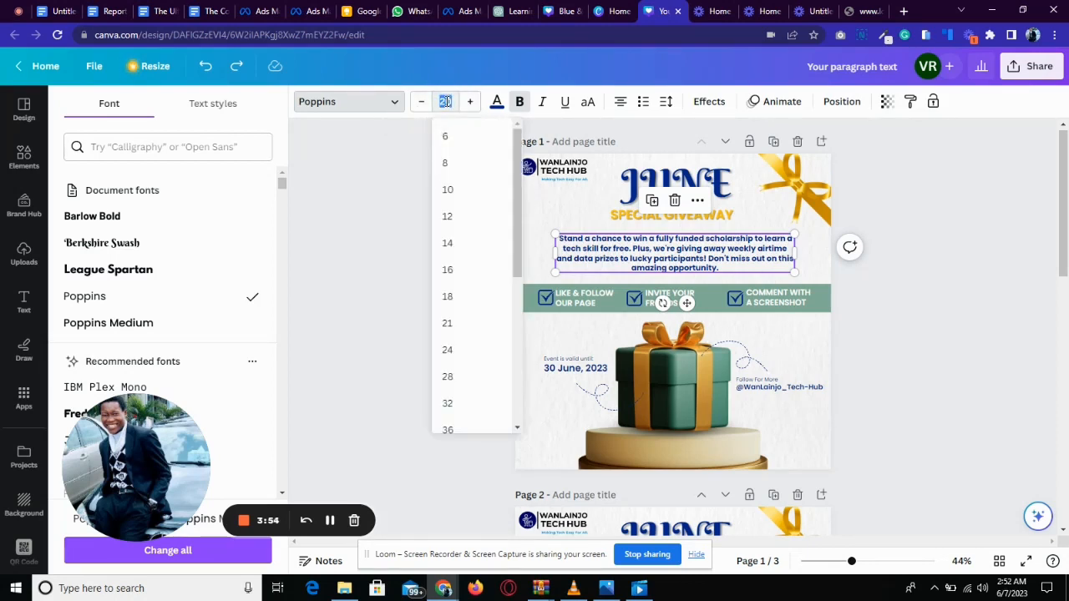
{"action": "left_click", "coordinate": [410, 146]}
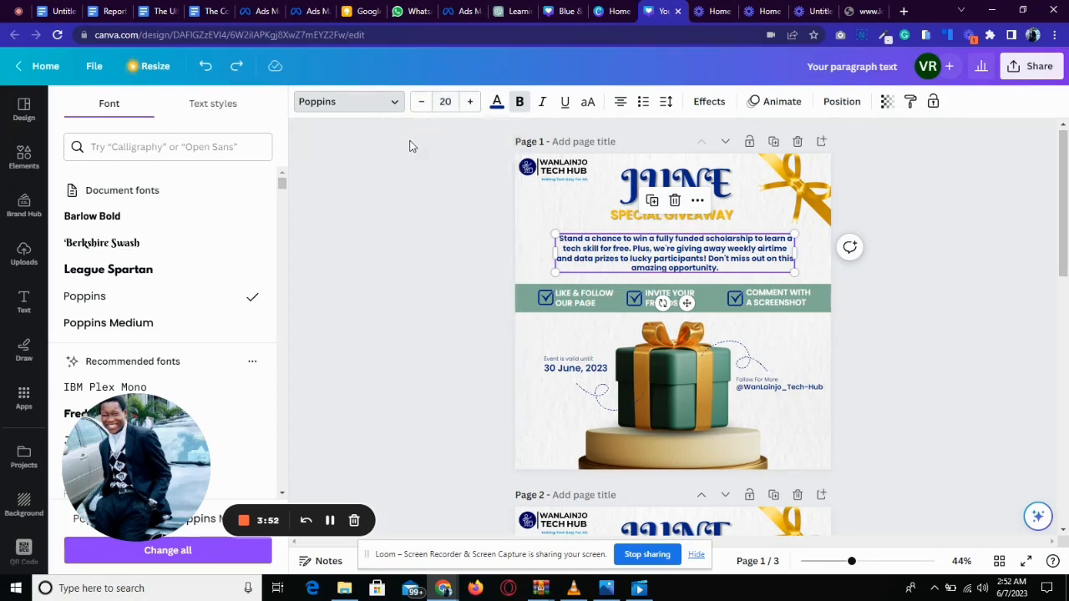
{"action": "left_click", "coordinate": [497, 101]}
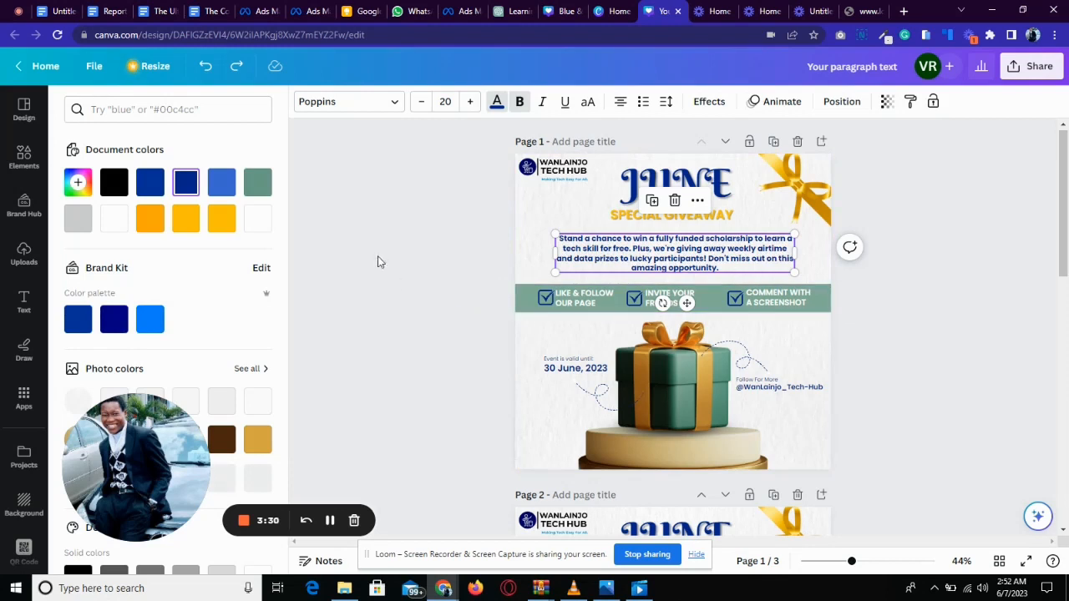
{"action": "left_click", "coordinate": [78, 183]}
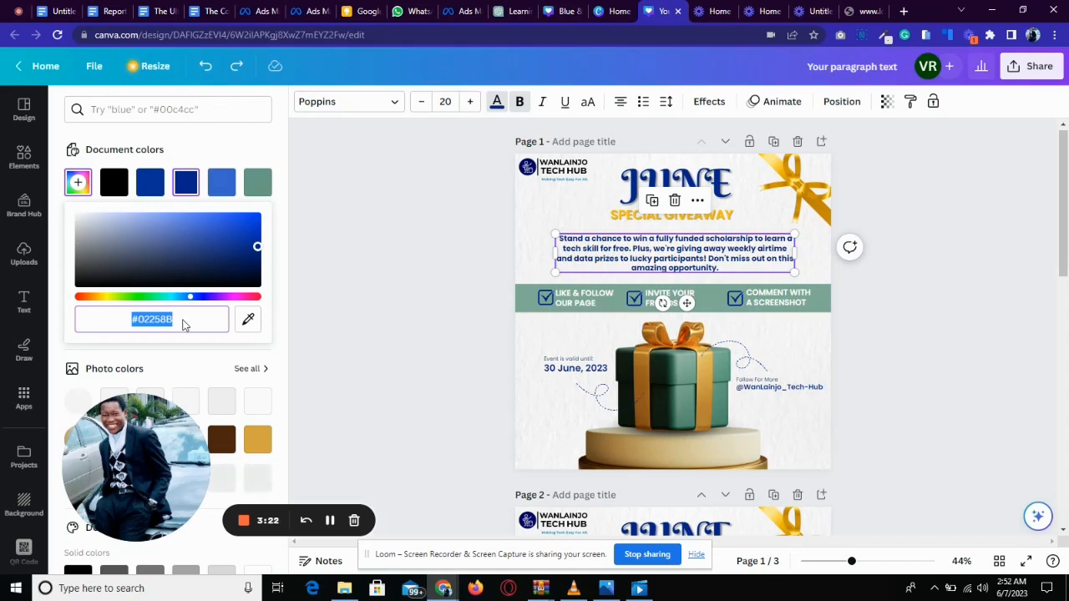
{"action": "key", "text": "Escape"}
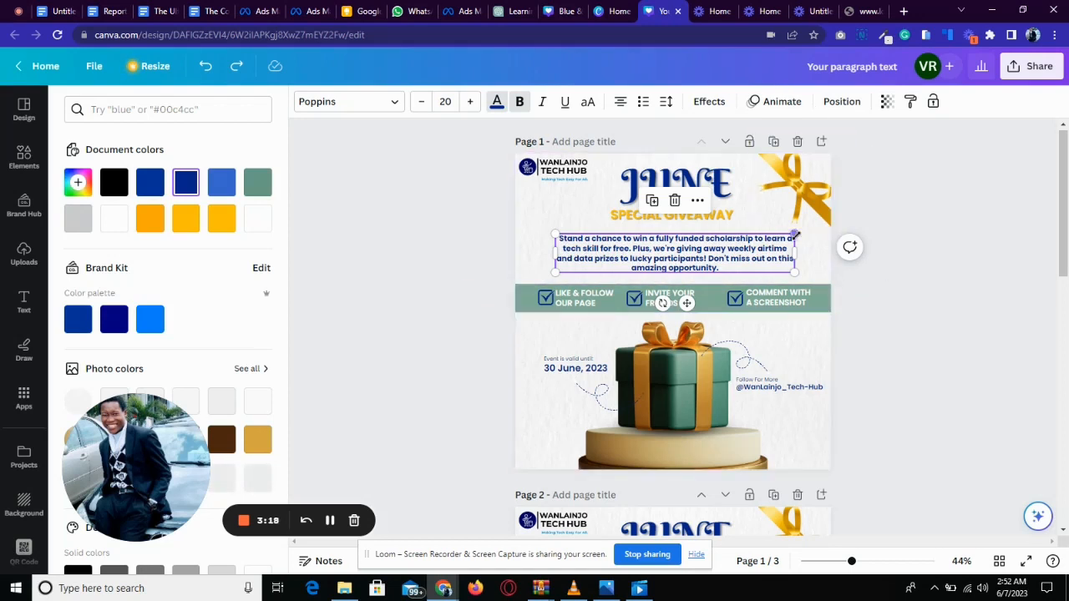
Select all the paragraph text and toggle uppercase on and off.
{"action": "double_click", "coordinate": [666, 250]}
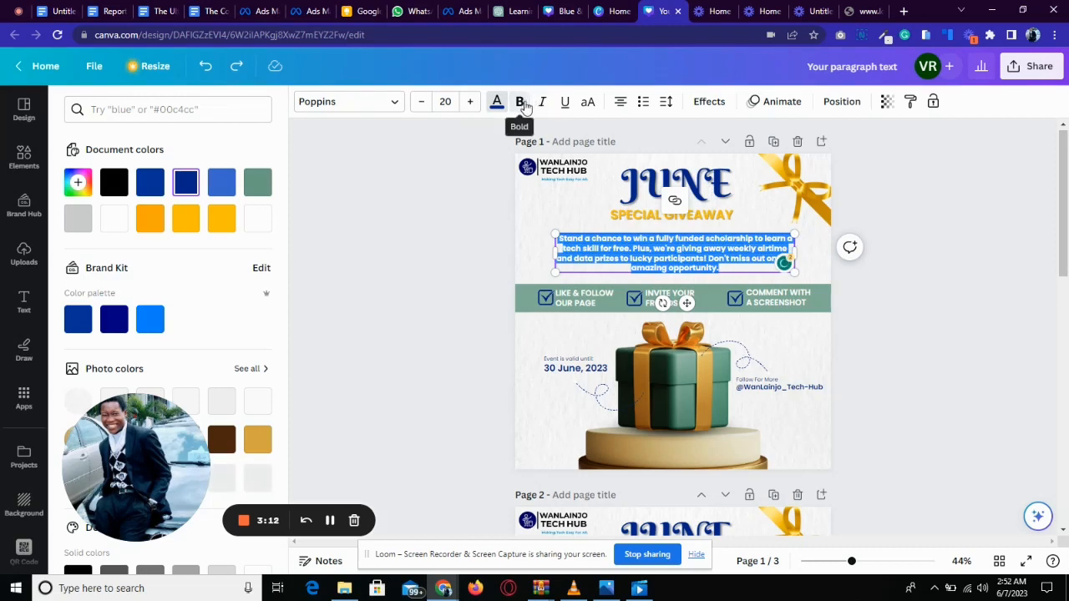
{"action": "left_click", "coordinate": [594, 112]}
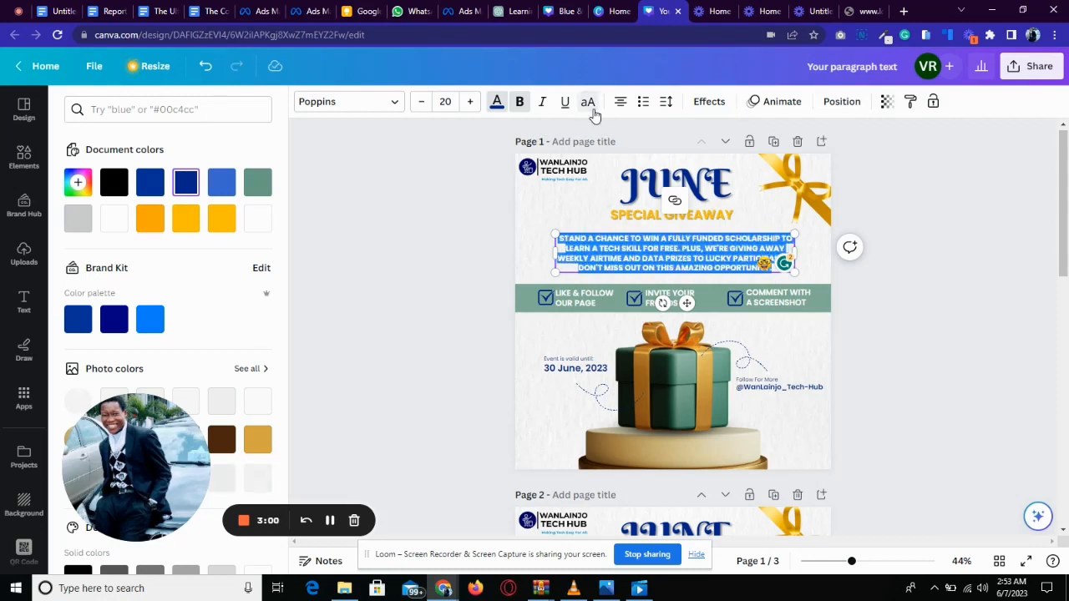
{"action": "left_click", "coordinate": [594, 112]}
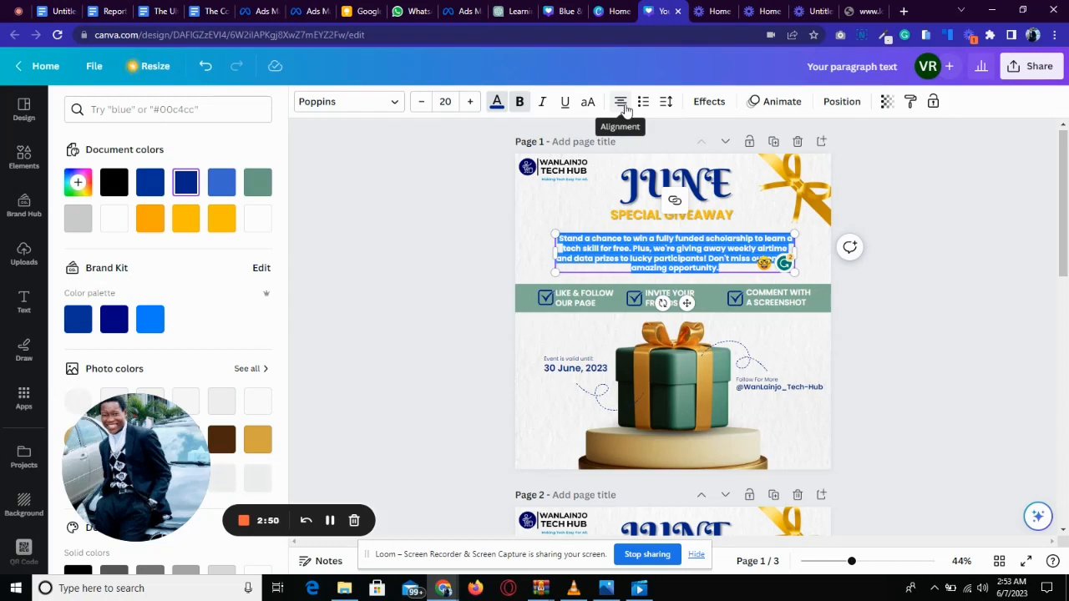
Try a letter spacing of 494 on the paragraph and undo it.
{"action": "left_click", "coordinate": [669, 105]}
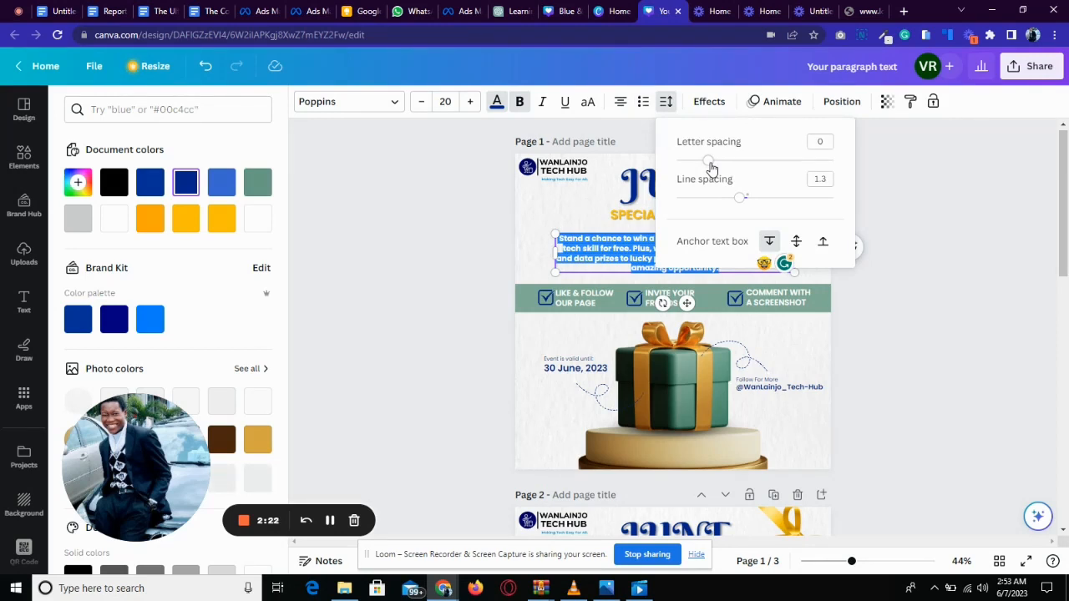
{"action": "left_click_drag", "start_coordinate": [711, 170], "coordinate": [787, 175]}
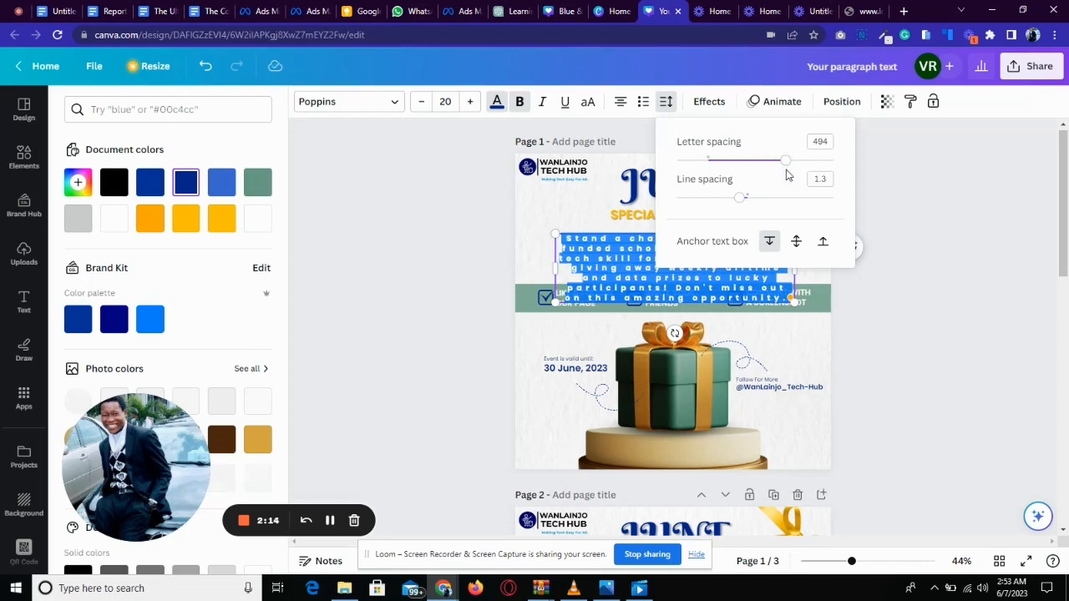
{"action": "key", "text": "ctrl+z"}
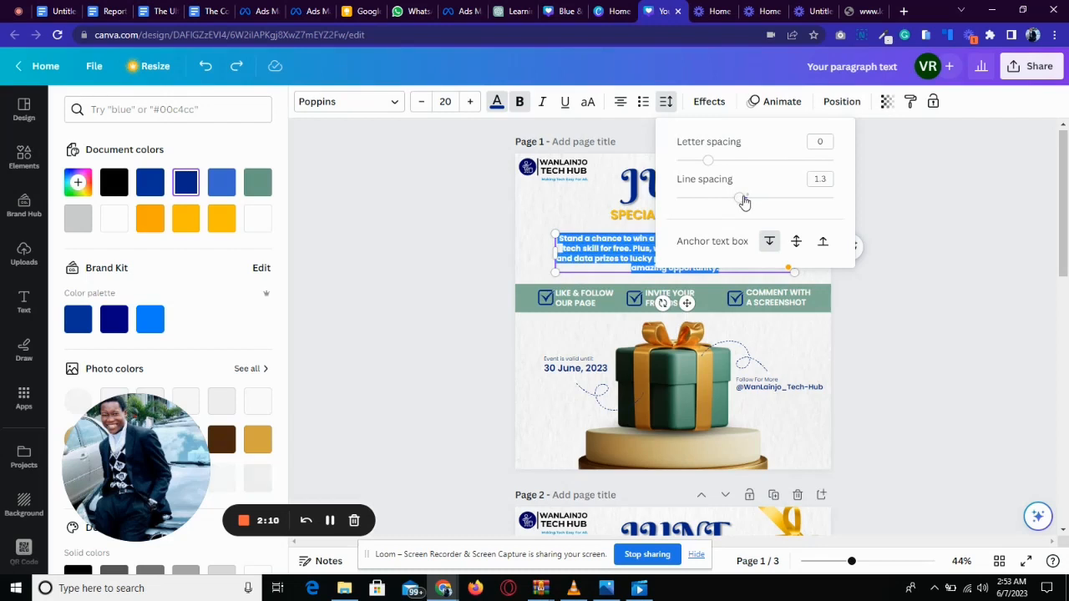
Try increasing the paragraph's line spacing to 2.5 and undo it.
{"action": "left_click_drag", "start_coordinate": [742, 201], "coordinate": [764, 203]}
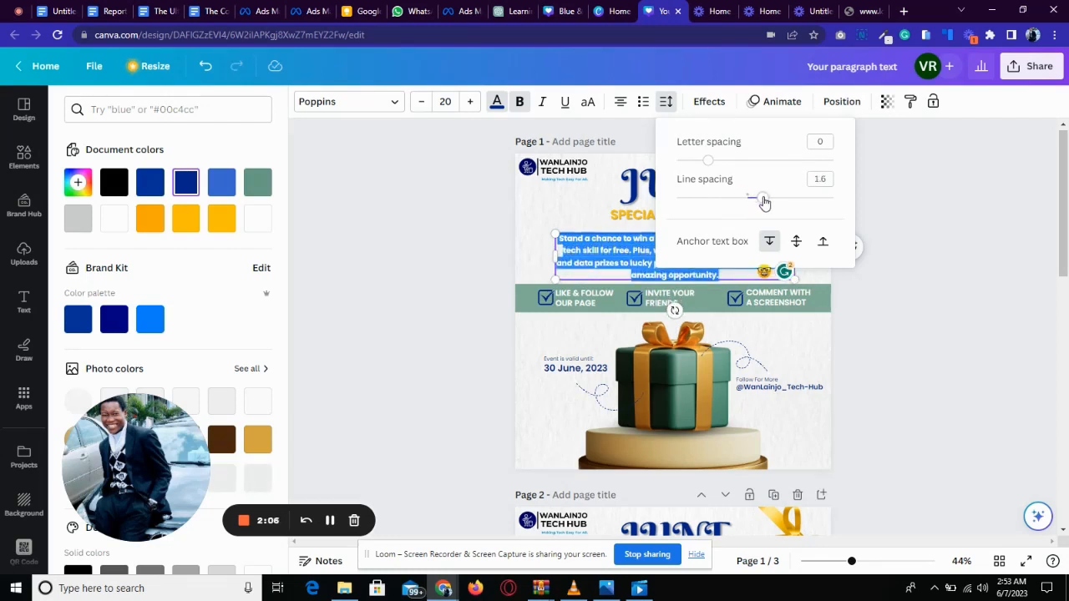
{"action": "left_click_drag", "start_coordinate": [764, 203], "coordinate": [864, 203]}
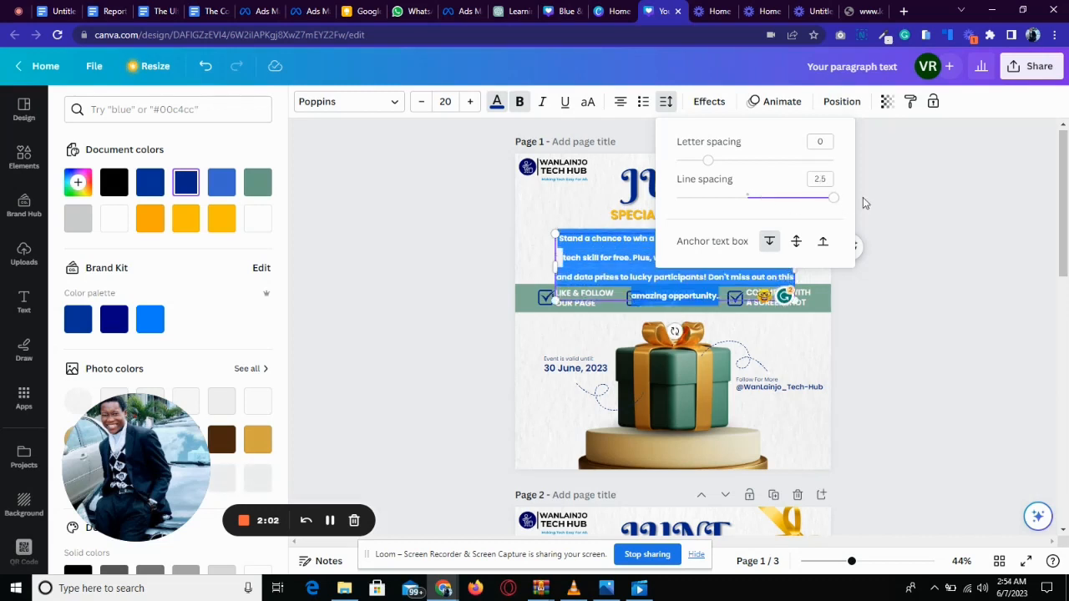
{"action": "key", "text": "ctrl+z"}
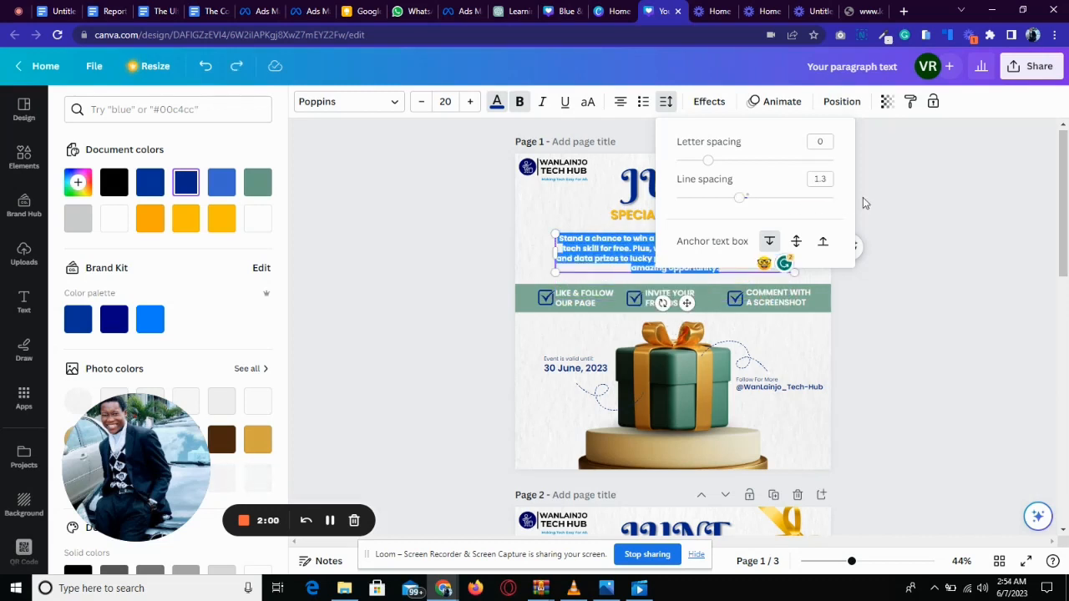
{"action": "left_click", "coordinate": [886, 201]}
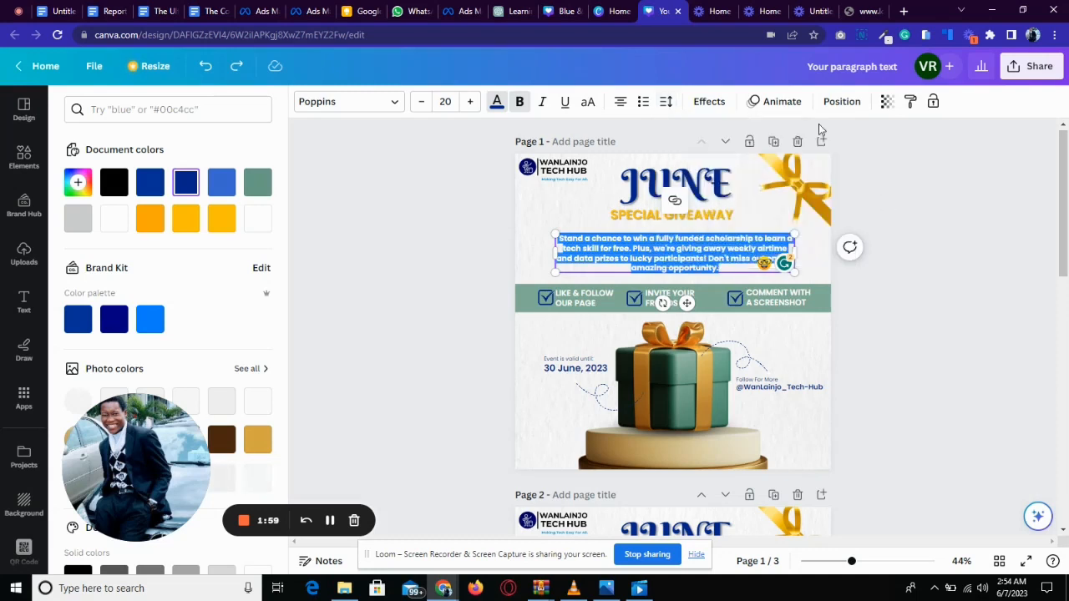
Try the Shadow, Lift, Hollow, Splice and Outline text effects on the paragraph.
{"action": "left_click", "coordinate": [708, 102]}
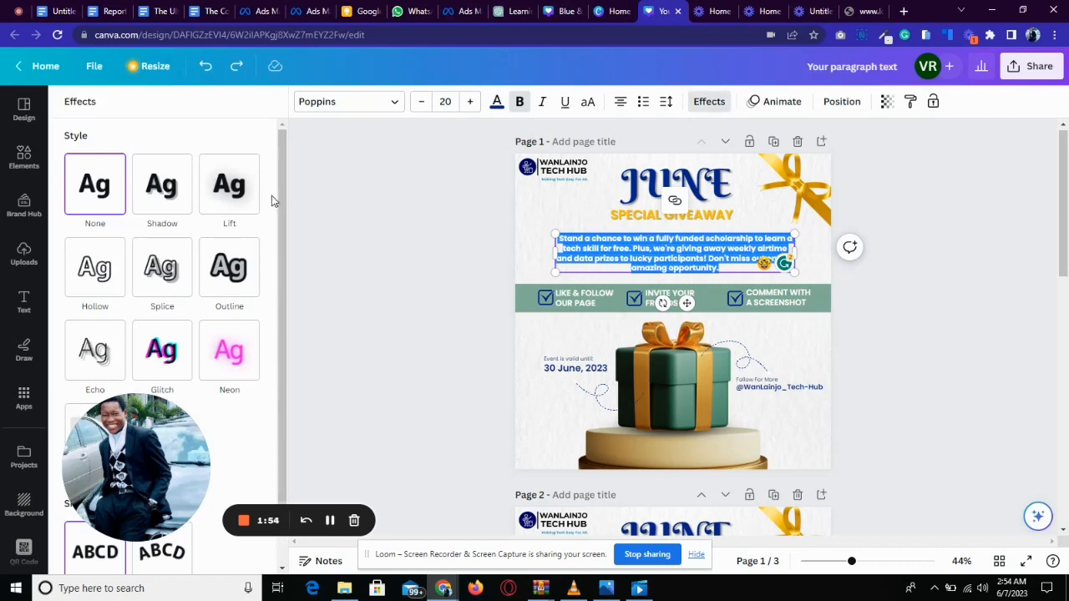
{"action": "left_click", "coordinate": [147, 216]}
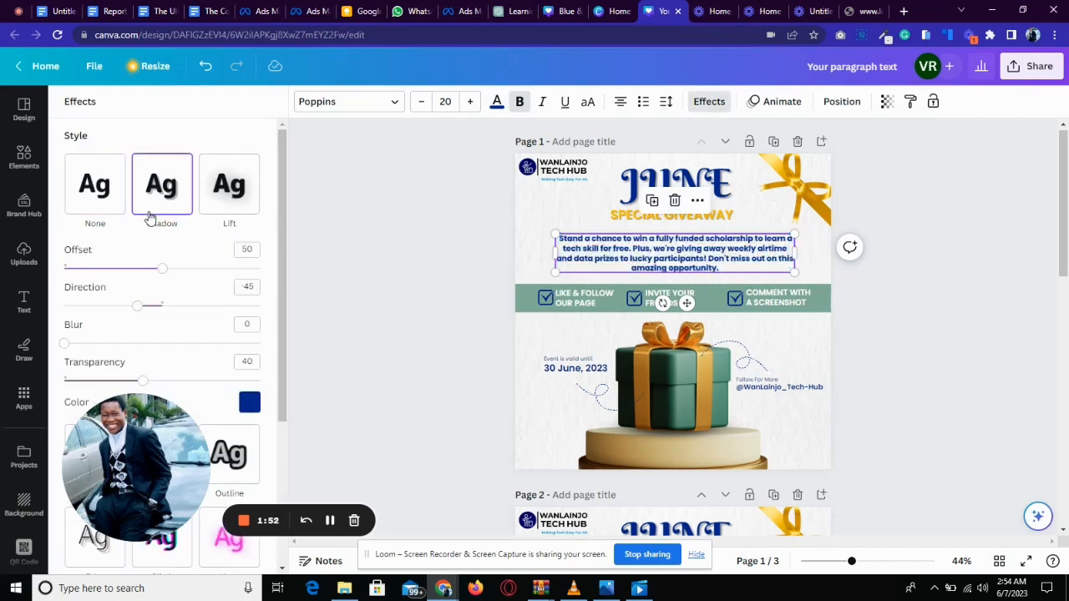
{"action": "left_click", "coordinate": [222, 213]}
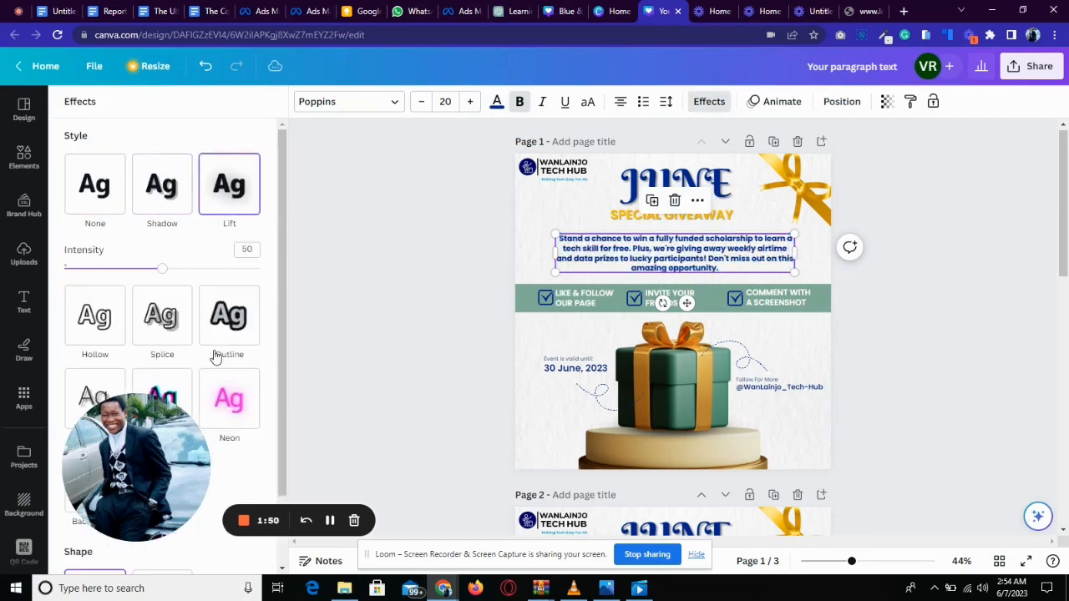
{"action": "left_click", "coordinate": [121, 311]}
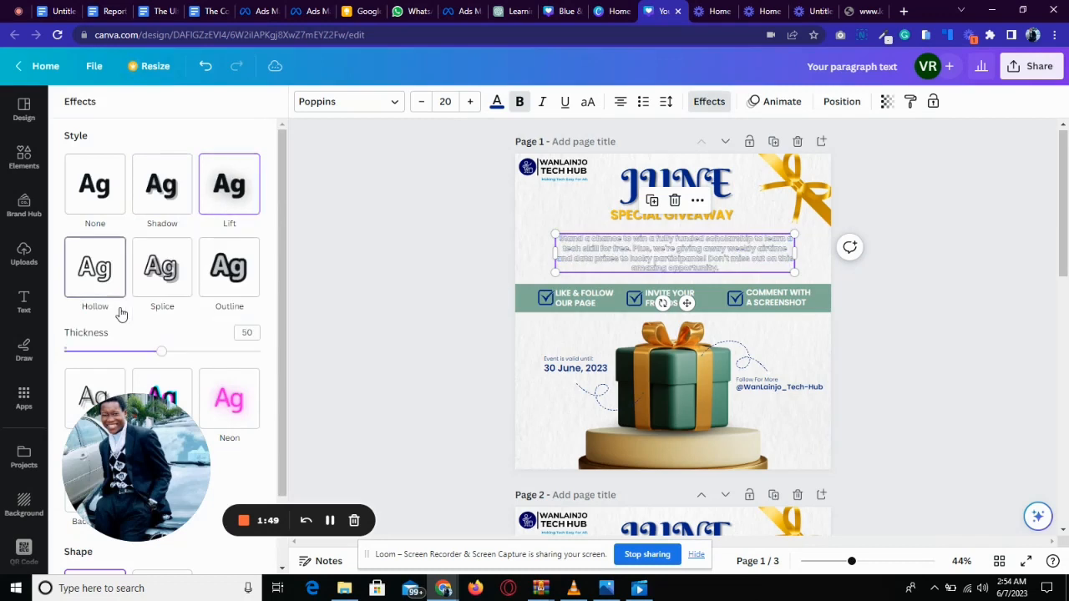
{"action": "left_click", "coordinate": [169, 300]}
{"action": "left_click", "coordinate": [240, 288]}
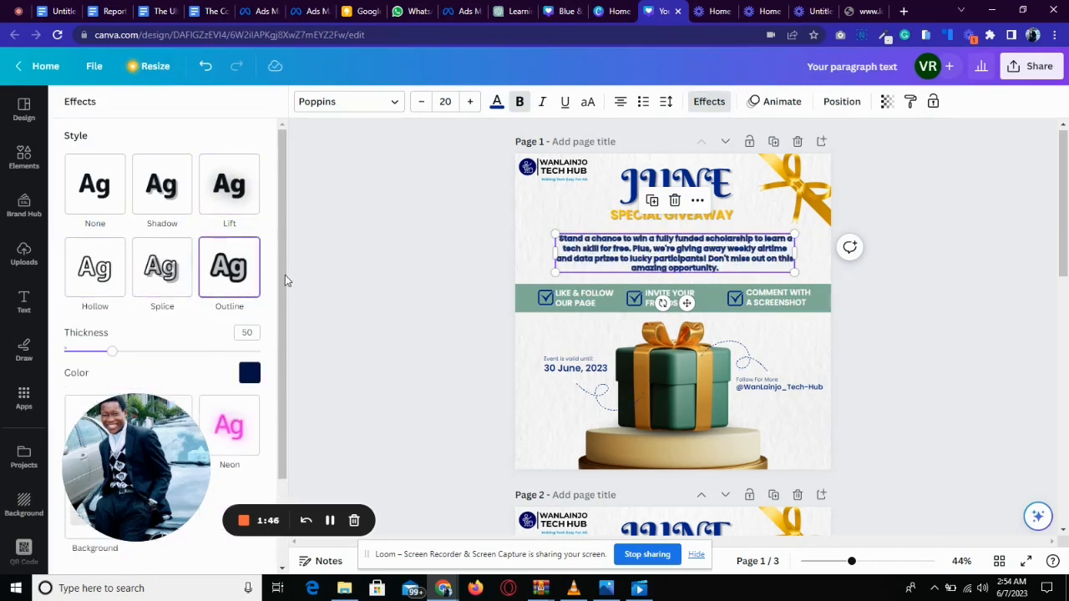
Apply the Background text effect to the paragraph.
{"action": "left_click_drag", "start_coordinate": [285, 275], "coordinate": [276, 148]}
{"action": "left_click_drag", "start_coordinate": [282, 211], "coordinate": [282, 295]}
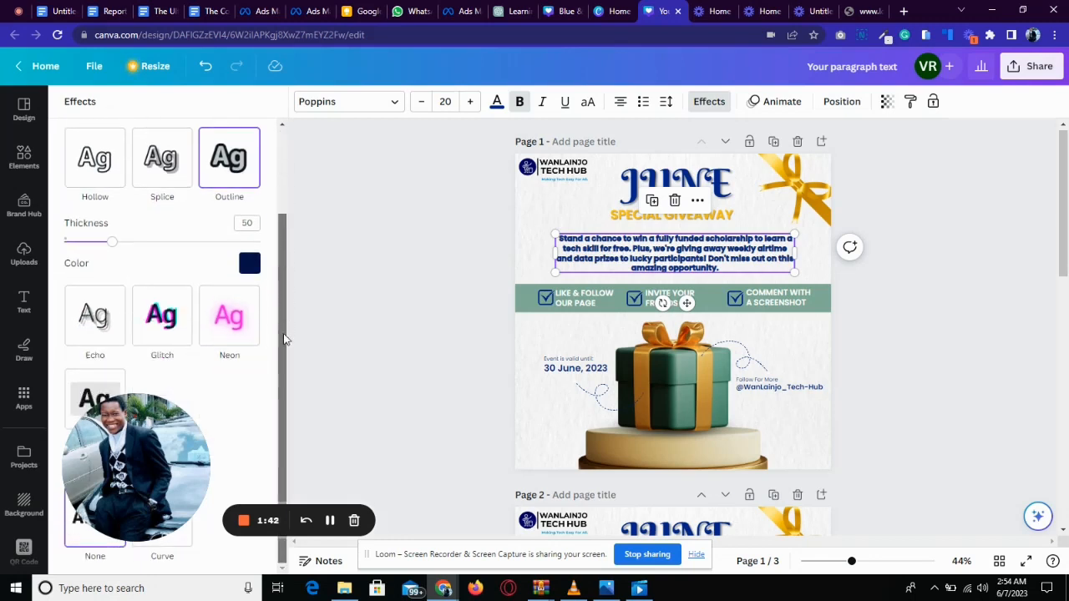
{"action": "left_click_drag", "start_coordinate": [134, 471], "coordinate": [113, 191]}
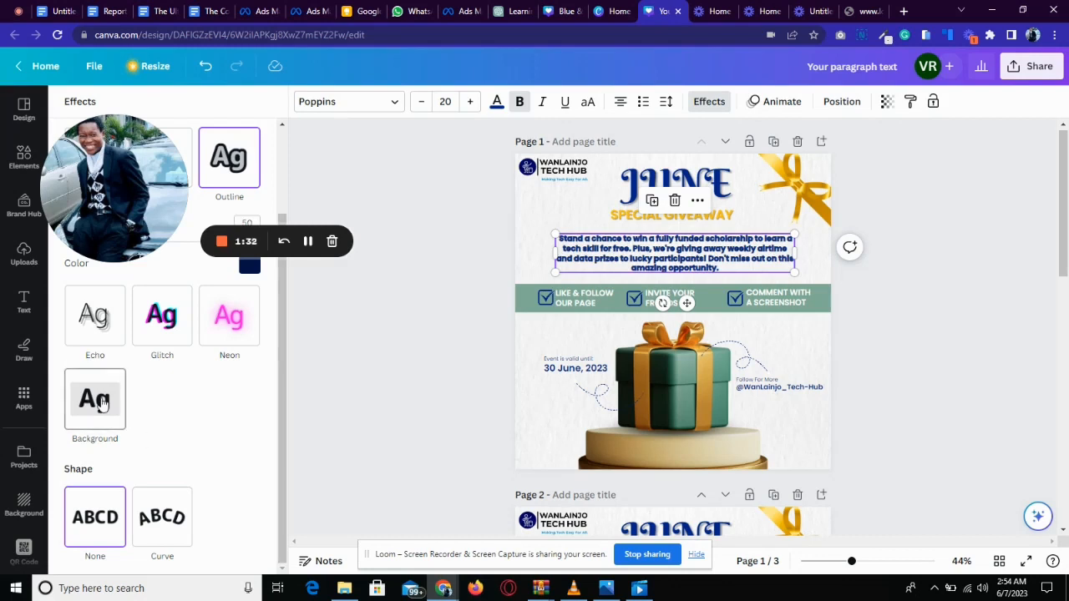
{"action": "left_click", "coordinate": [101, 401]}
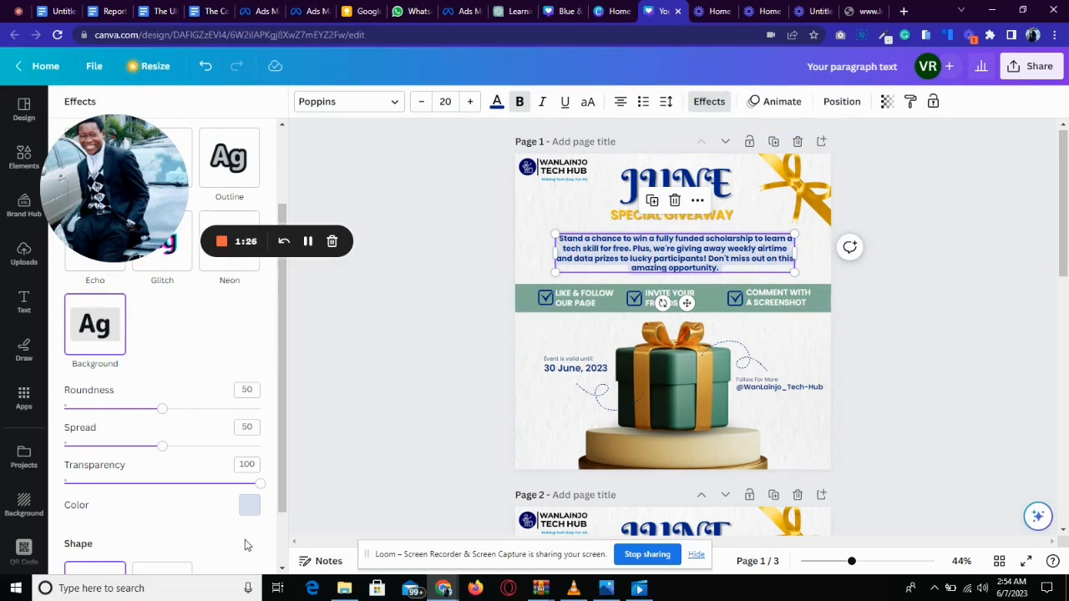
Set the paragraph's Background effect colour to orange.
{"action": "left_click", "coordinate": [249, 504]}
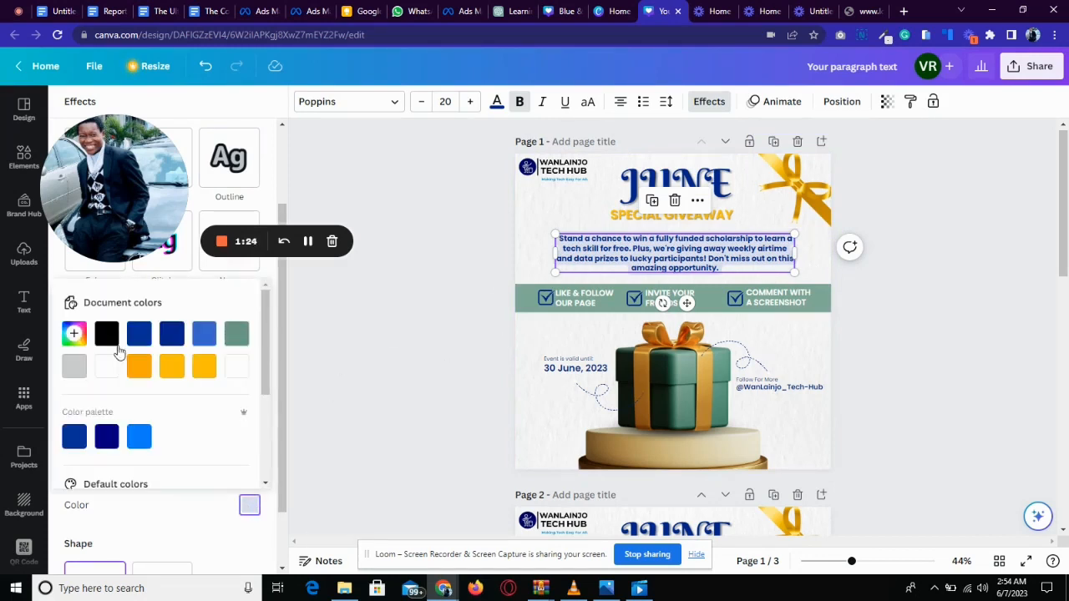
{"action": "left_click", "coordinate": [172, 338]}
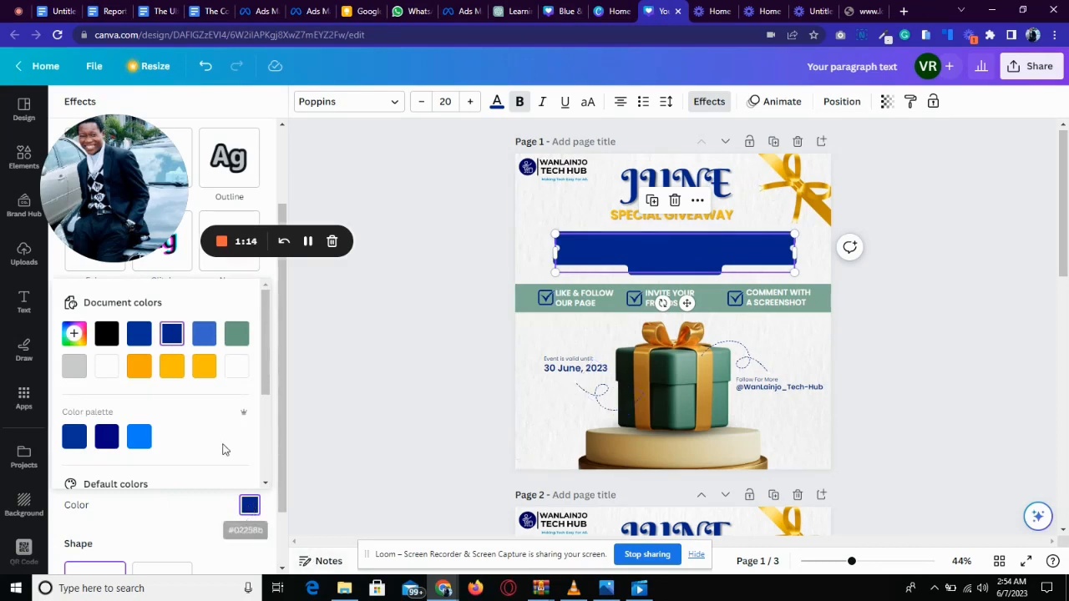
{"action": "left_click", "coordinate": [203, 373]}
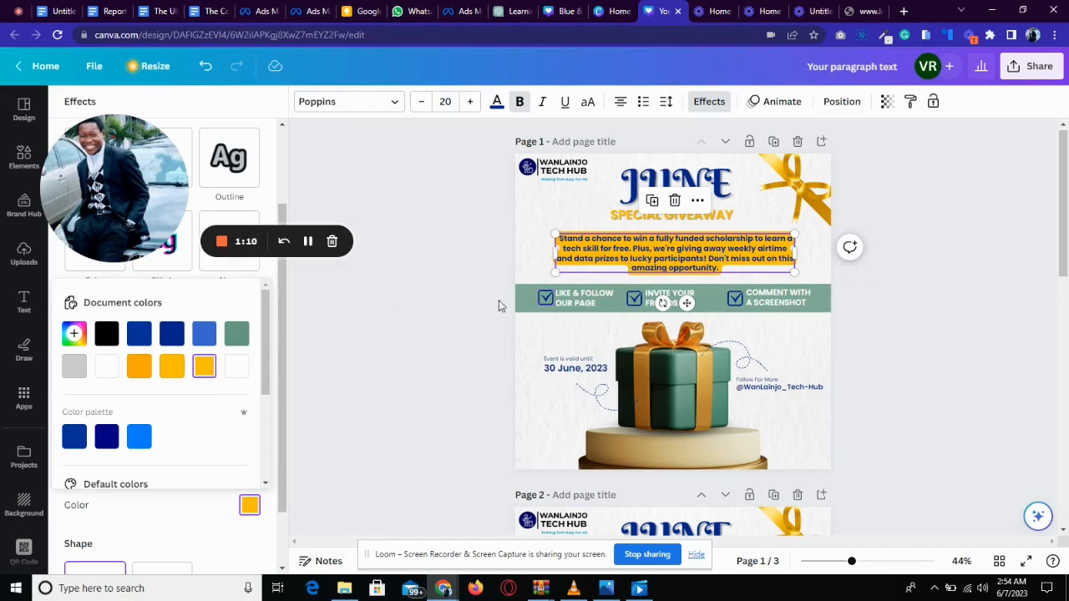
{"action": "left_click", "coordinate": [222, 510]}
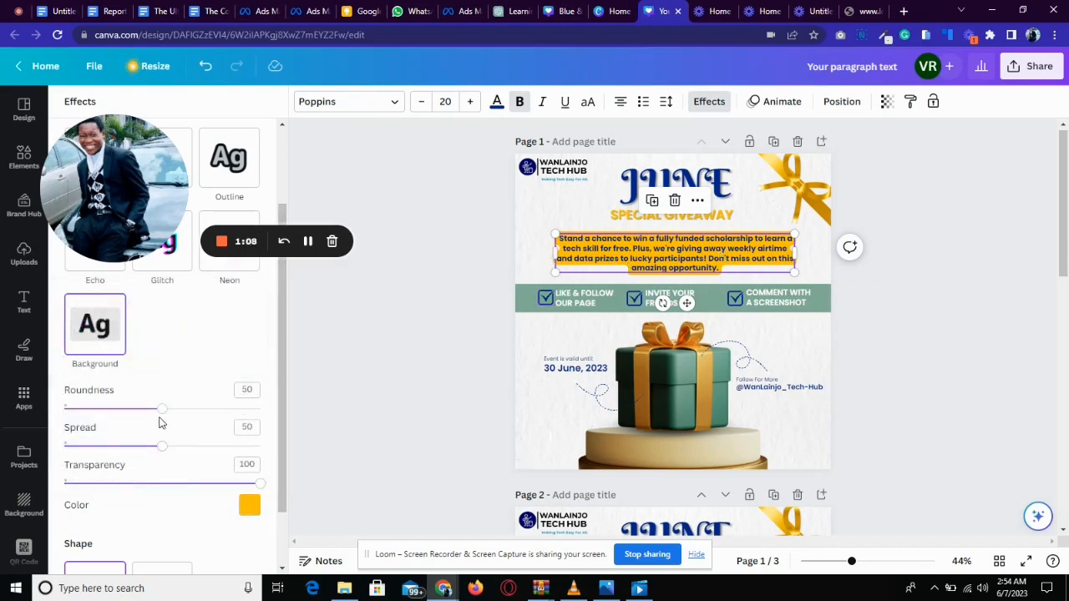
Set the Background effect's roundness to 40, spread to 28 and transparency to 43.
{"action": "mouse_move", "coordinate": [161, 413]}
{"action": "left_mouse_down"}
{"action": "mouse_move", "coordinate": [116, 413]}
{"action": "mouse_move", "coordinate": [143, 409]}
{"action": "left_mouse_up"}
{"action": "left_click_drag", "start_coordinate": [163, 448], "coordinate": [118, 464]}
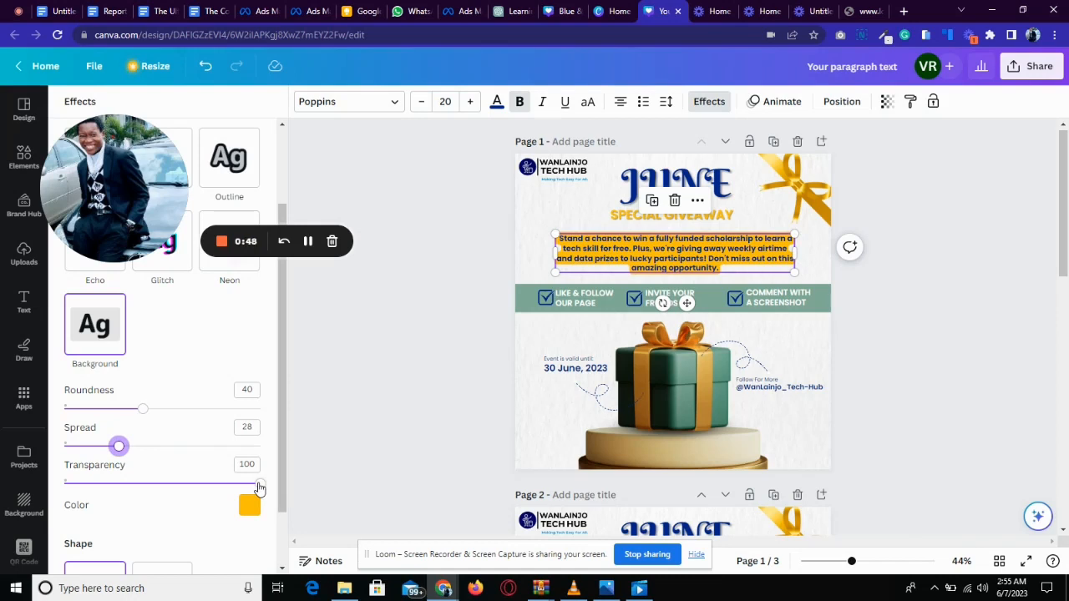
{"action": "left_click_drag", "start_coordinate": [258, 485], "coordinate": [147, 484]}
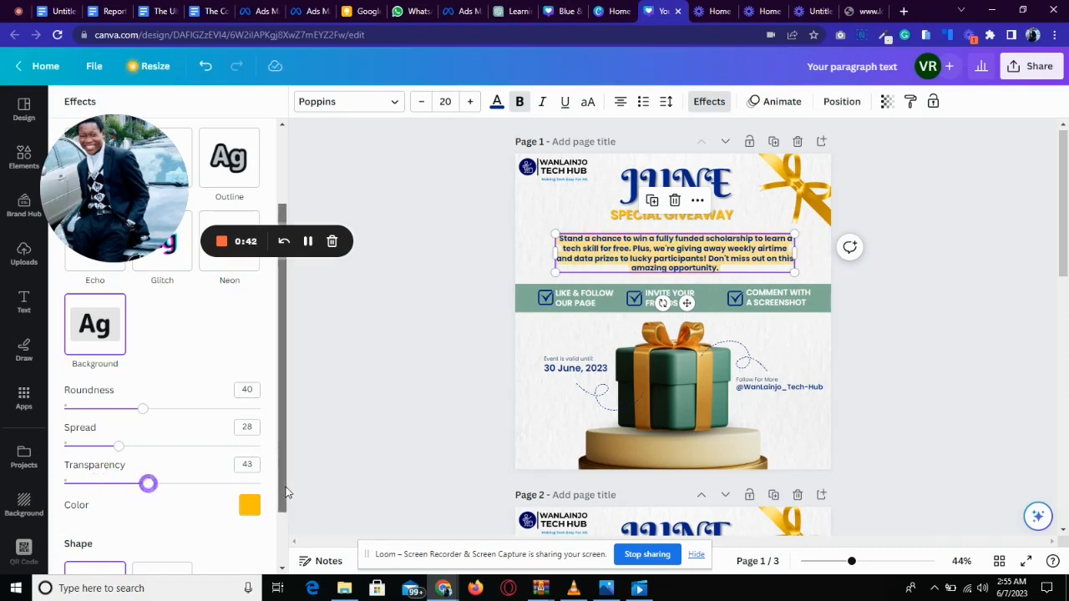
Try the Curve text shape on the paragraph, moving the curved text, and revert the shape to None.
{"action": "scroll", "coordinate": [286, 493], "scroll_direction": "down", "scroll_amount": 1}
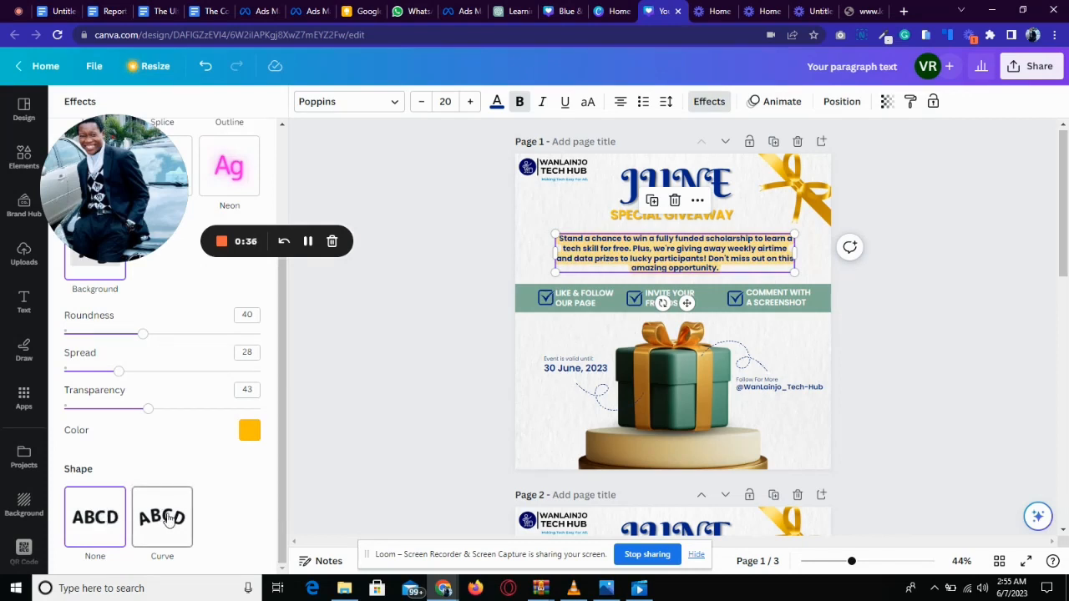
{"action": "left_click", "coordinate": [168, 519]}
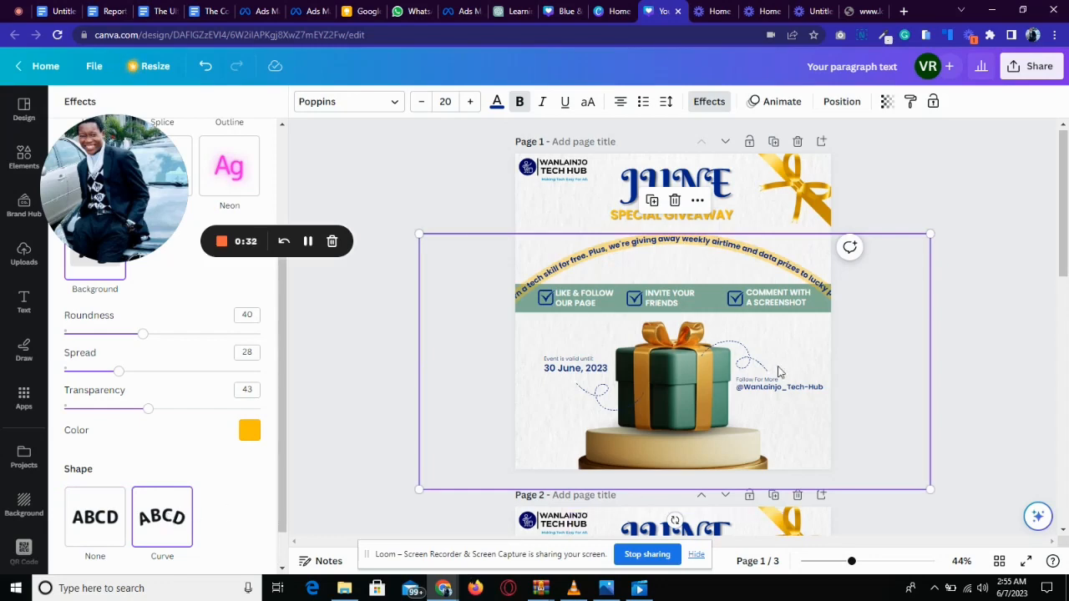
{"action": "left_click_drag", "start_coordinate": [719, 361], "coordinate": [869, 287]}
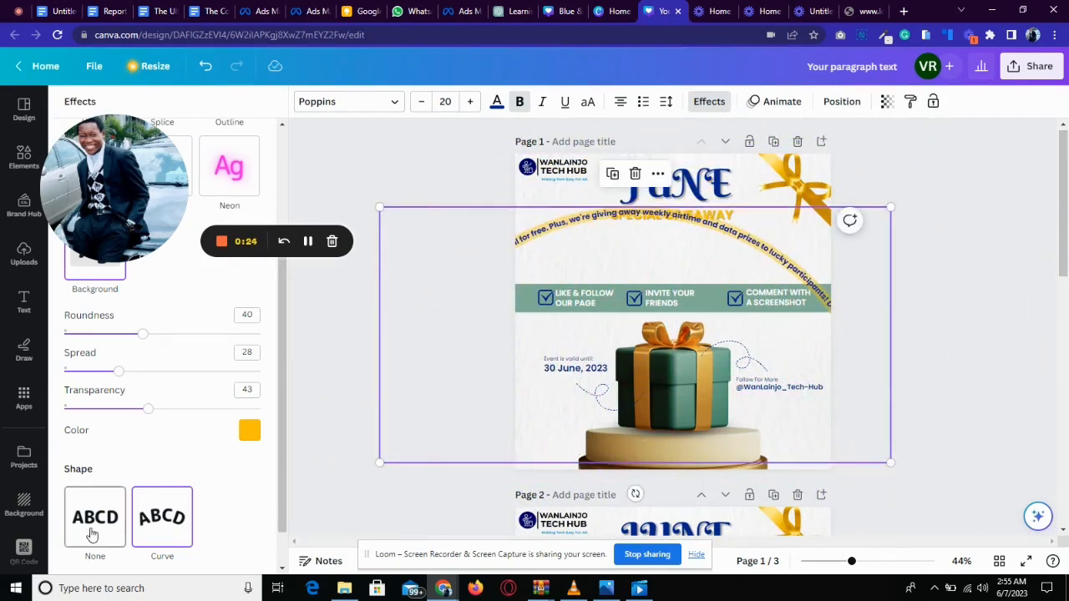
{"action": "left_click", "coordinate": [92, 533]}
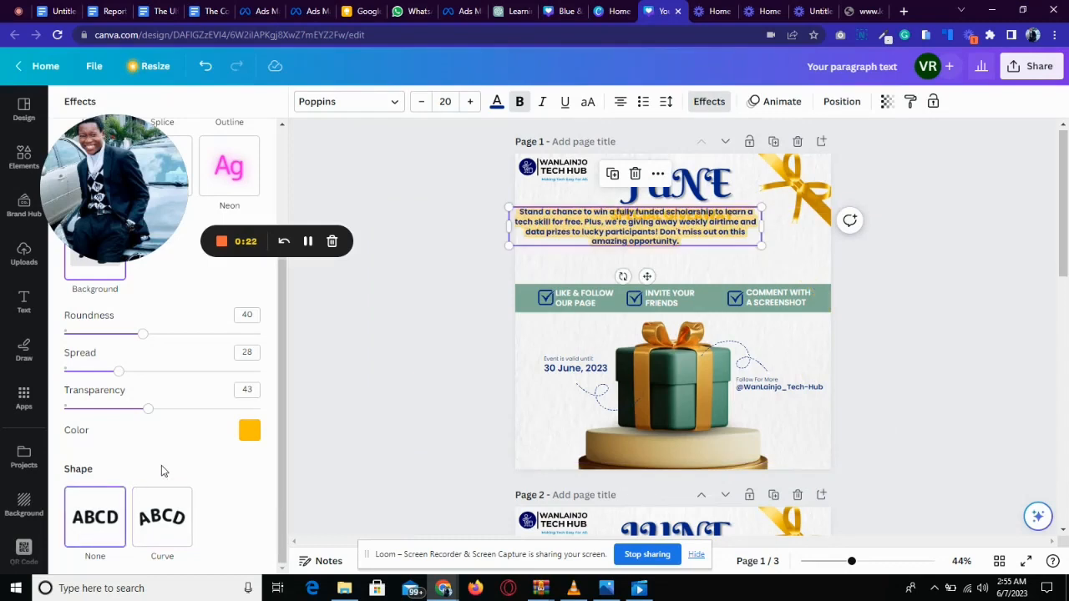
Undo the recent text effect changes on the paragraph and restore its normal letter case.
{"action": "key", "text": "ctrl+z"}
{"action": "key", "text": "ctrl+z"}
{"action": "key", "text": "ctrl+z"}
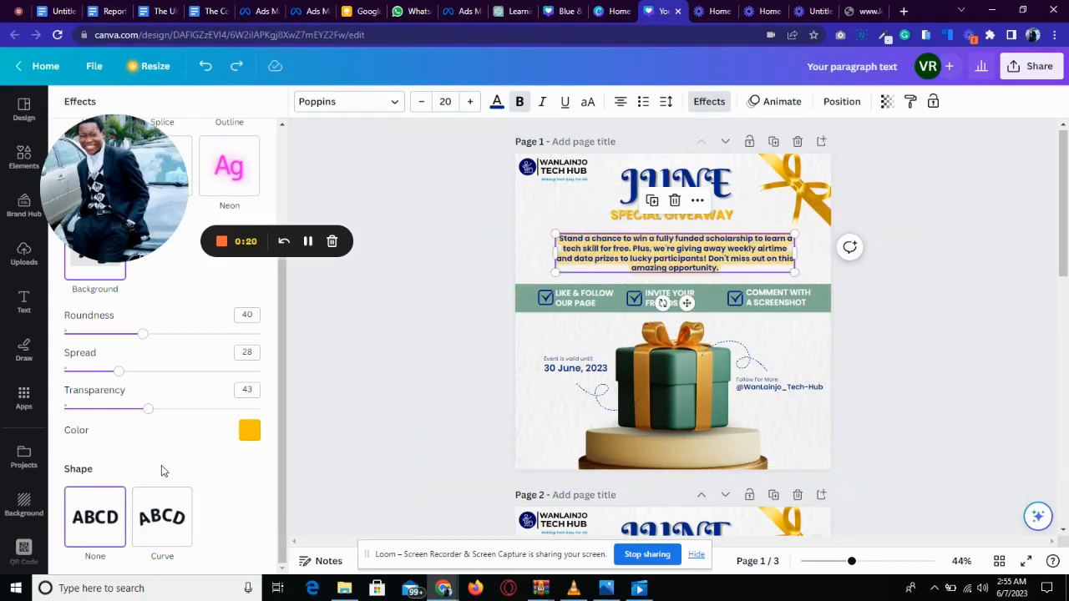
{"action": "key", "text": "ctrl+z"}
{"action": "key", "text": "ctrl+z"}
{"action": "key", "text": "ctrl+z"}
{"action": "key", "text": "ctrl+z"}
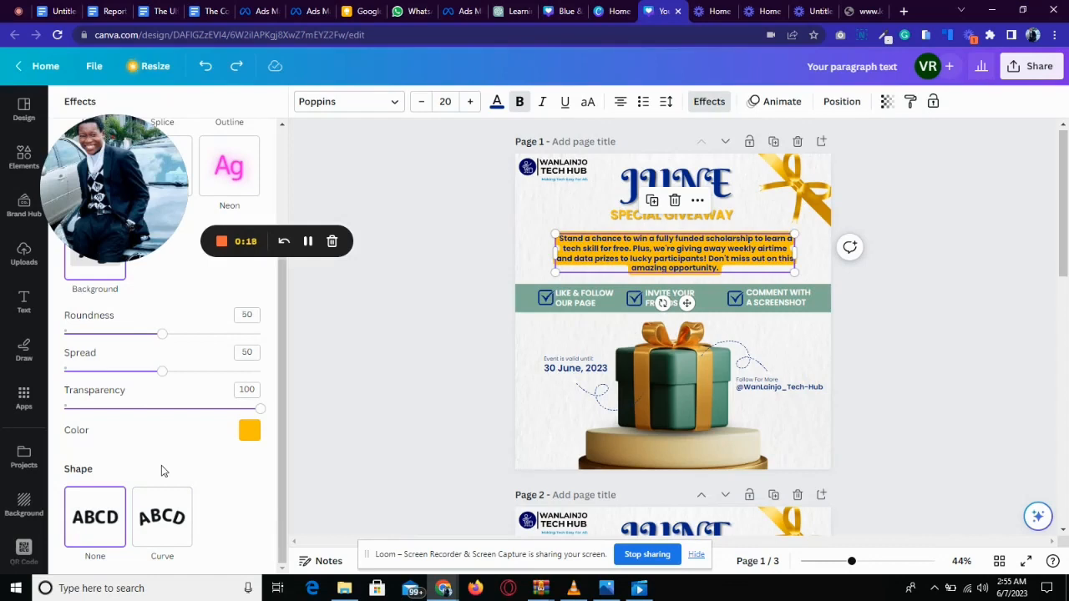
{"action": "key", "text": "ctrl+z"}
{"action": "key", "text": "ctrl+z"}
{"action": "key", "text": "ctrl+z"}
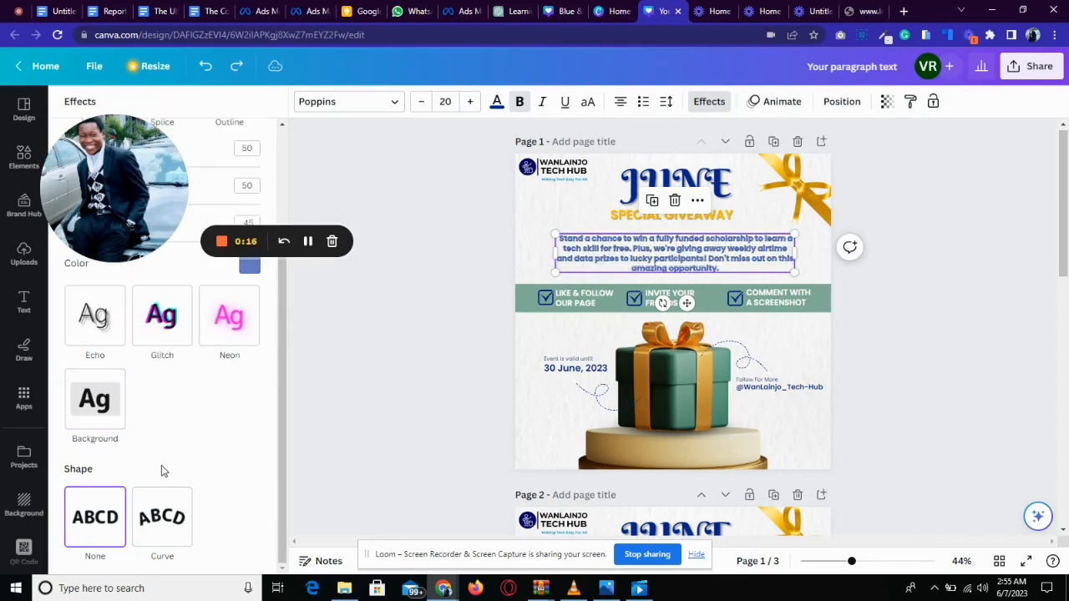
{"action": "key", "text": "ctrl+z"}
{"action": "key", "text": "ctrl+z"}
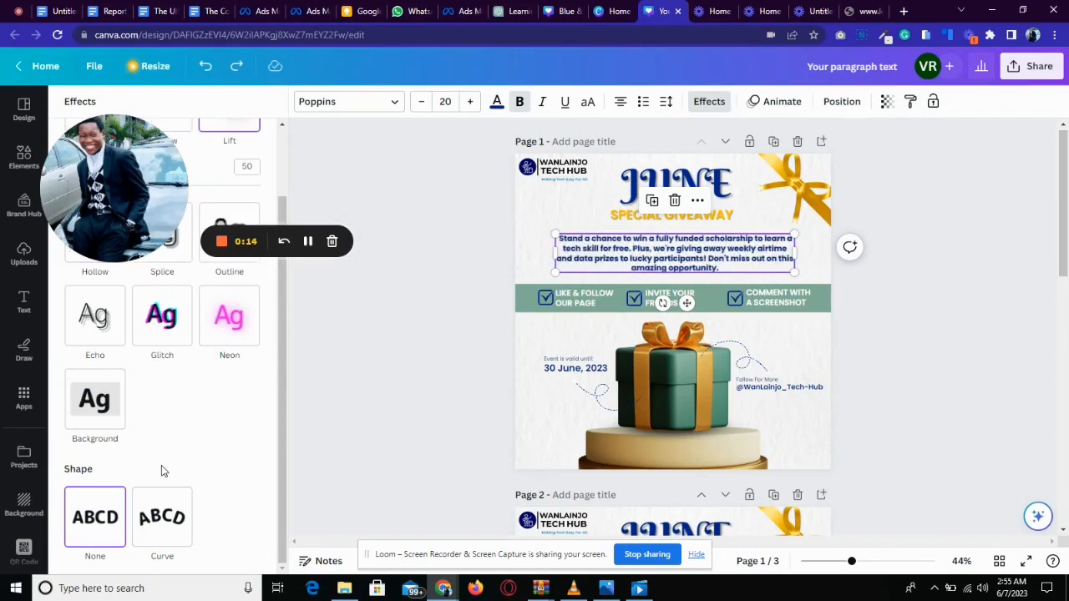
{"action": "key", "text": "ctrl+z"}
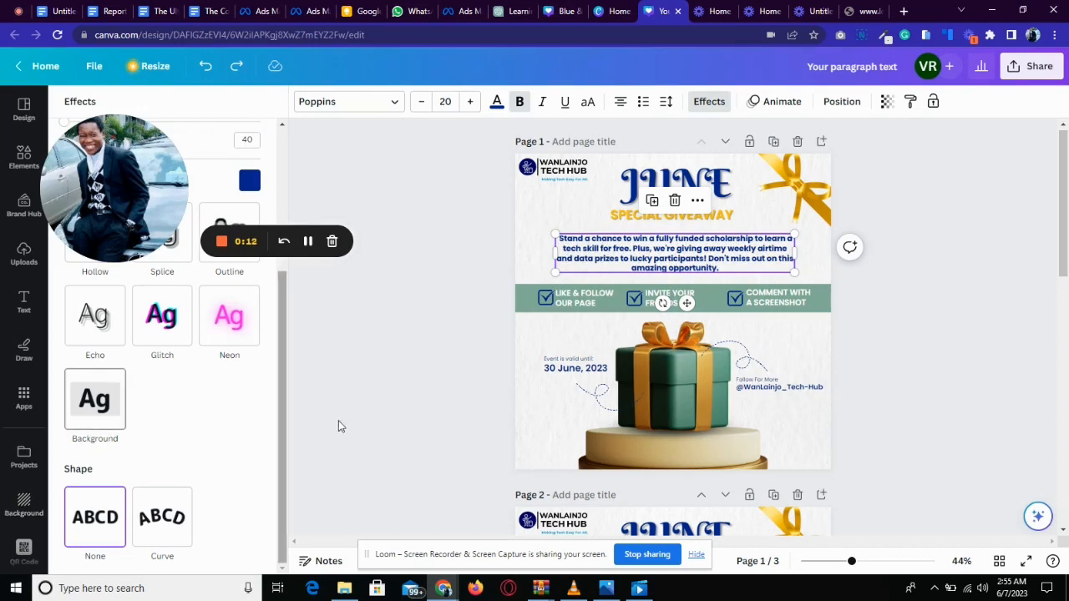
{"action": "key", "text": "ctrl+z"}
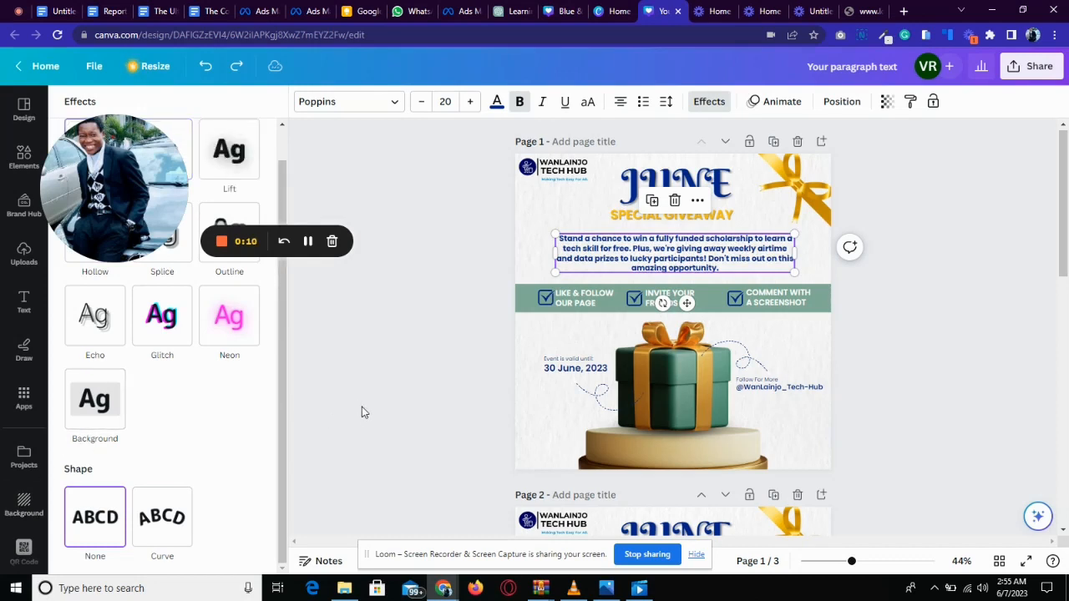
{"action": "key", "text": "ctrl+z"}
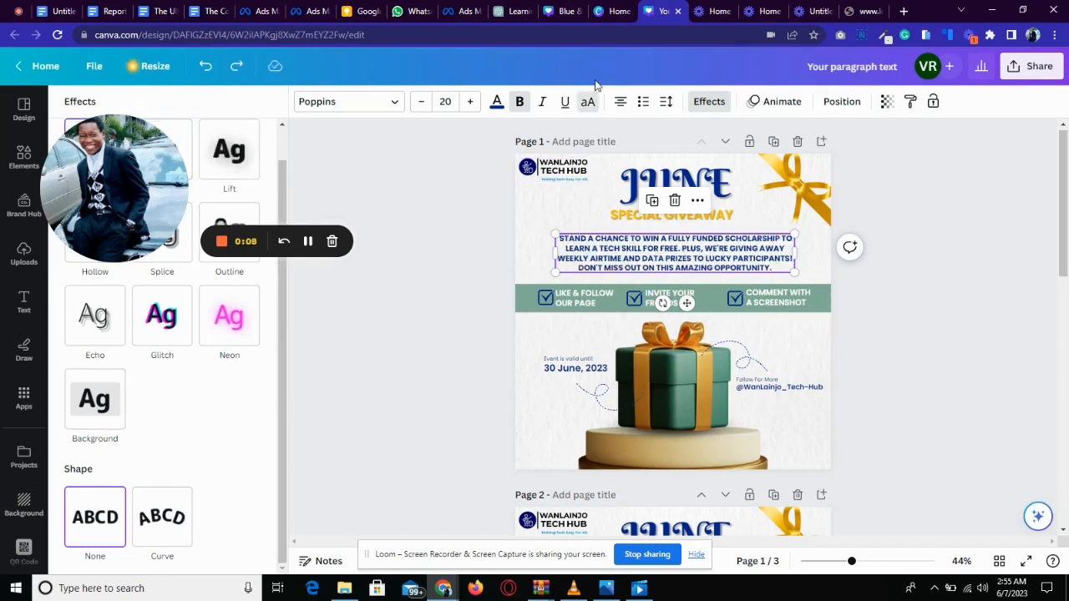
{"action": "left_click", "coordinate": [588, 101]}
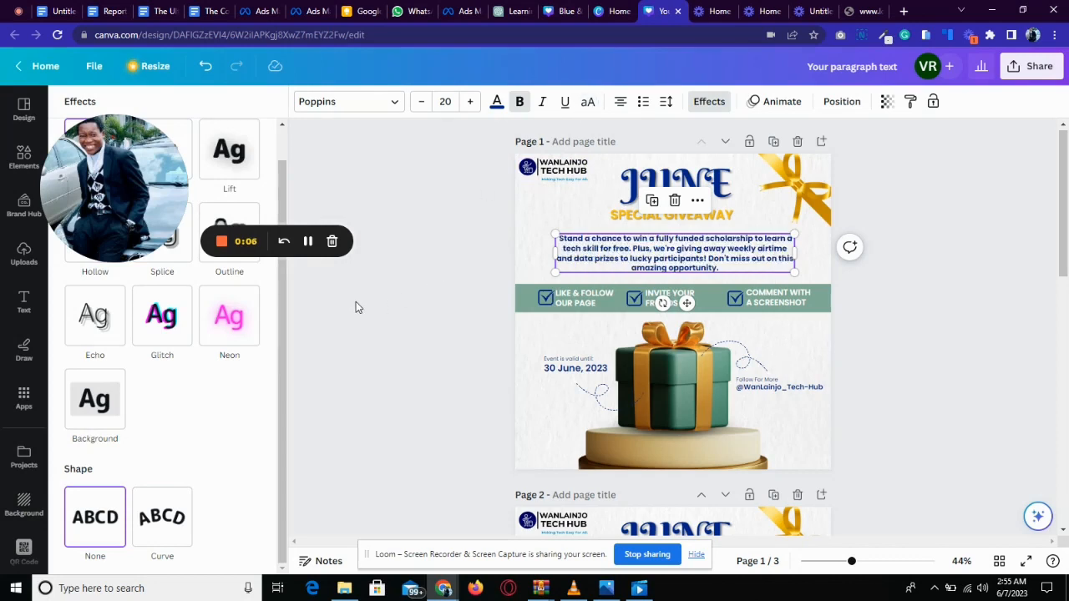